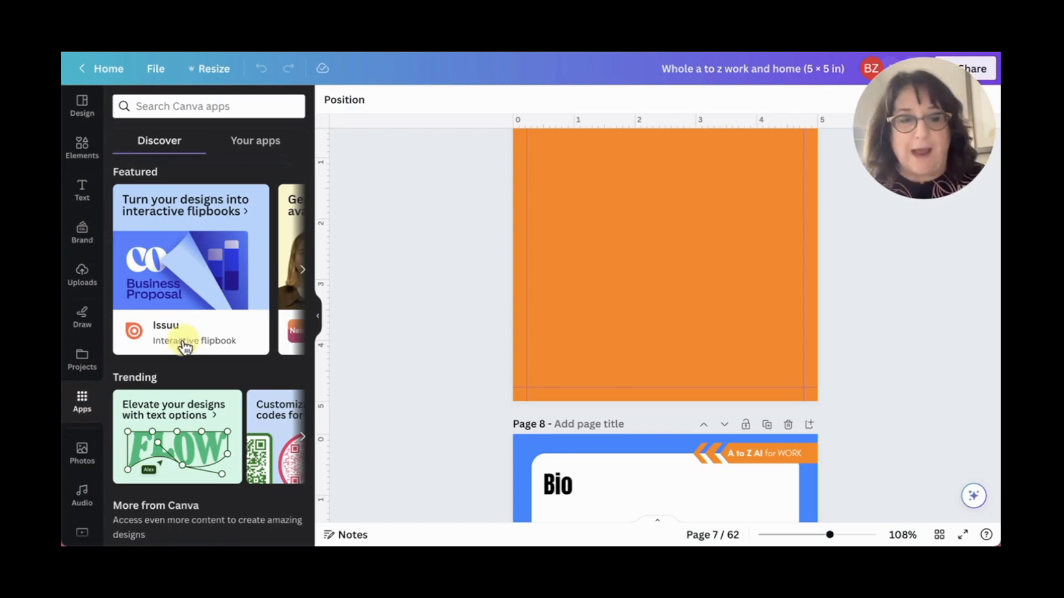
# - Generate AI images with the Text to Image app from the prompt "Cat working at a computer"
pyautogui.scroll(-4, 209, 318)
pyautogui.scroll(-3, 209, 322)
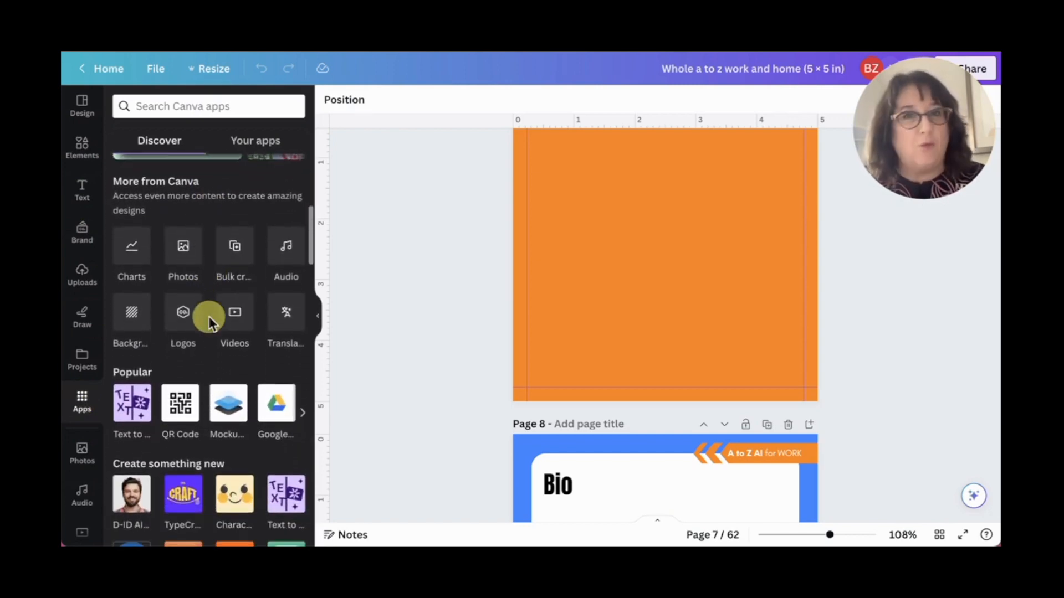
pyautogui.scroll(-2, 208, 316)
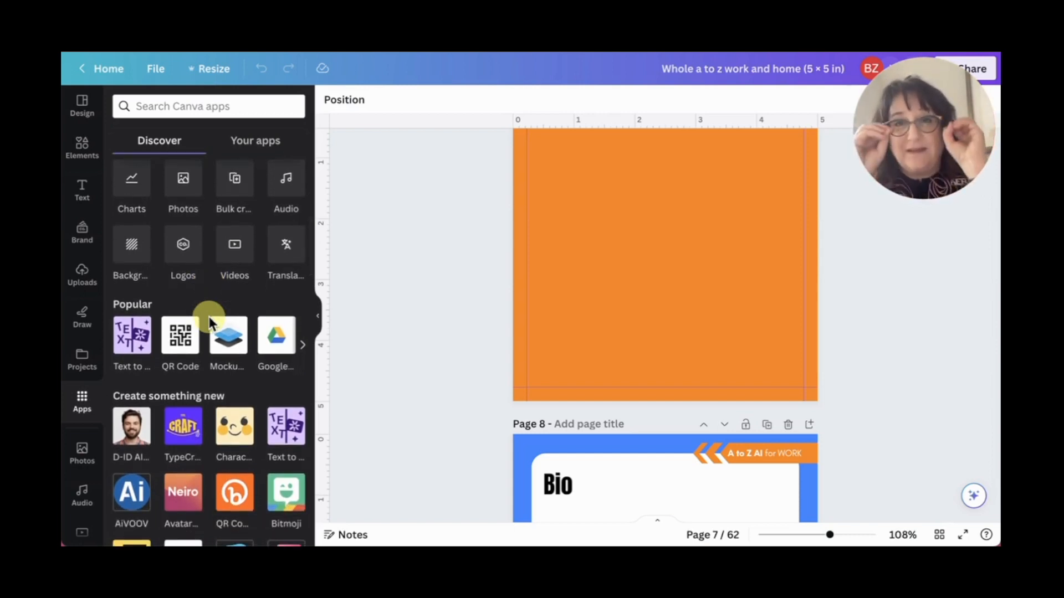
pyautogui.click(133, 348)
pyautogui.click(198, 193)
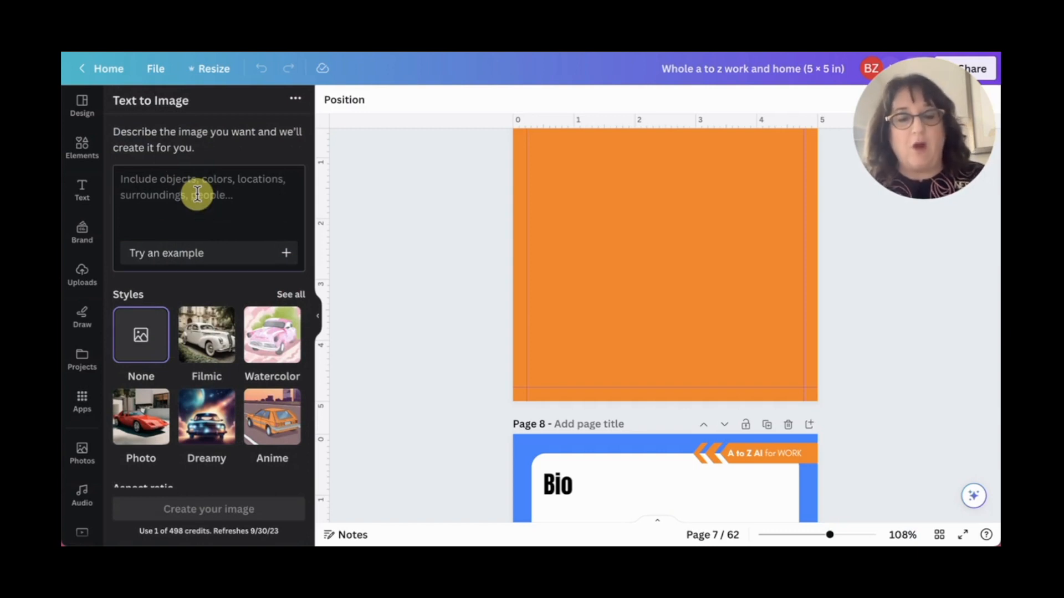
pyautogui.write('Cat working at a computer')
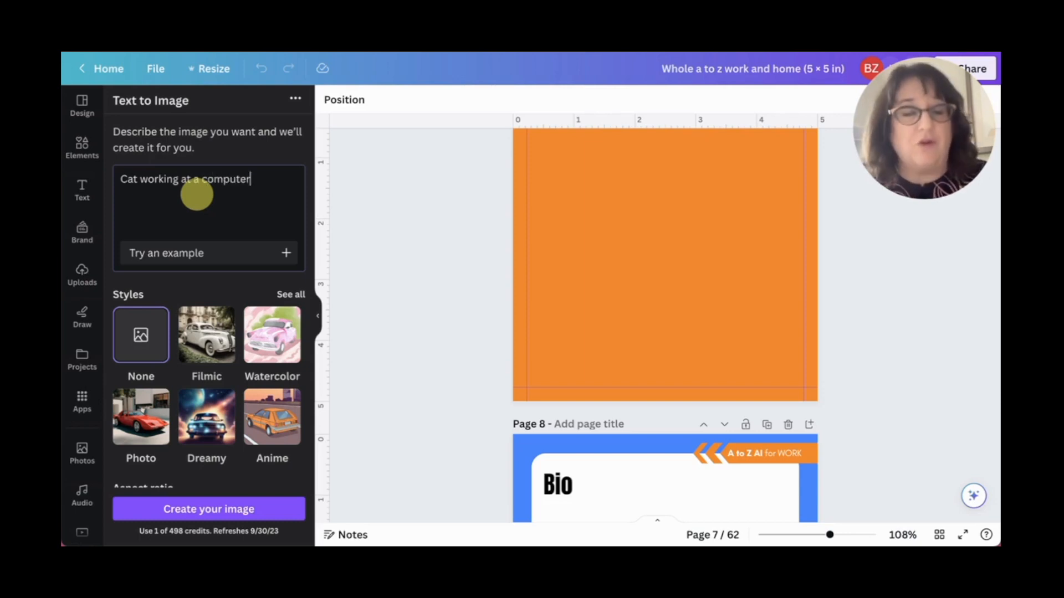
pyautogui.press('Return')
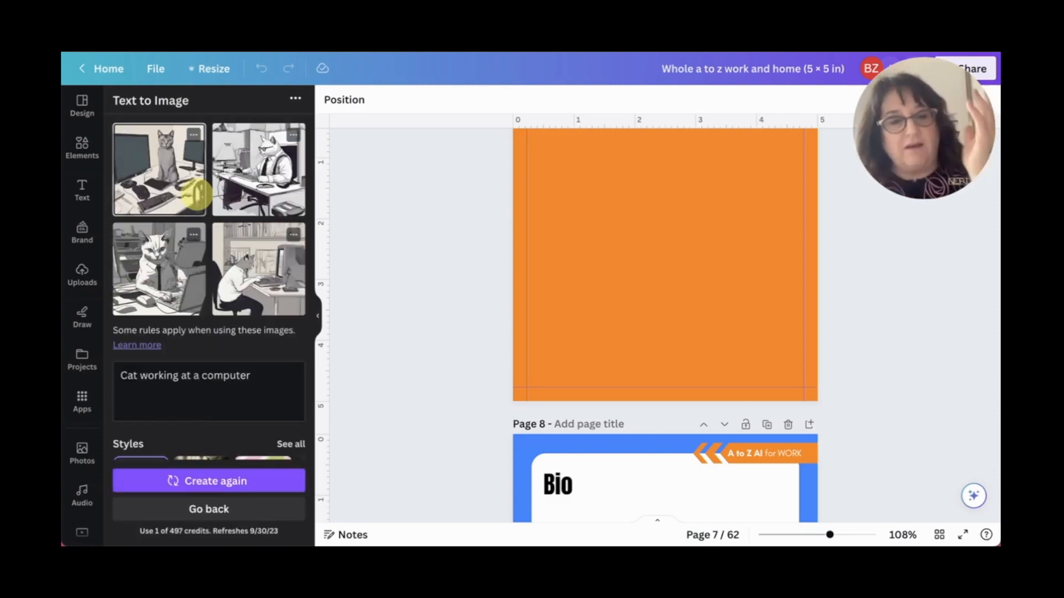
# - Place the generated image of the cat in a white shirt typing at a desk on page 7, and delete it
pyautogui.scroll(-5, 216, 310)
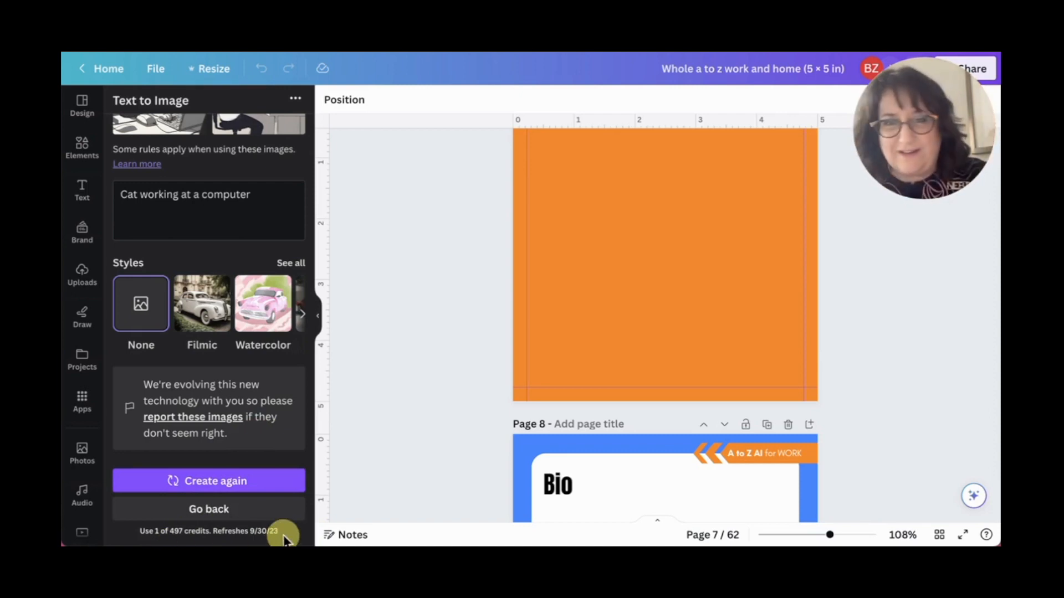
pyautogui.scroll(4, 218, 349)
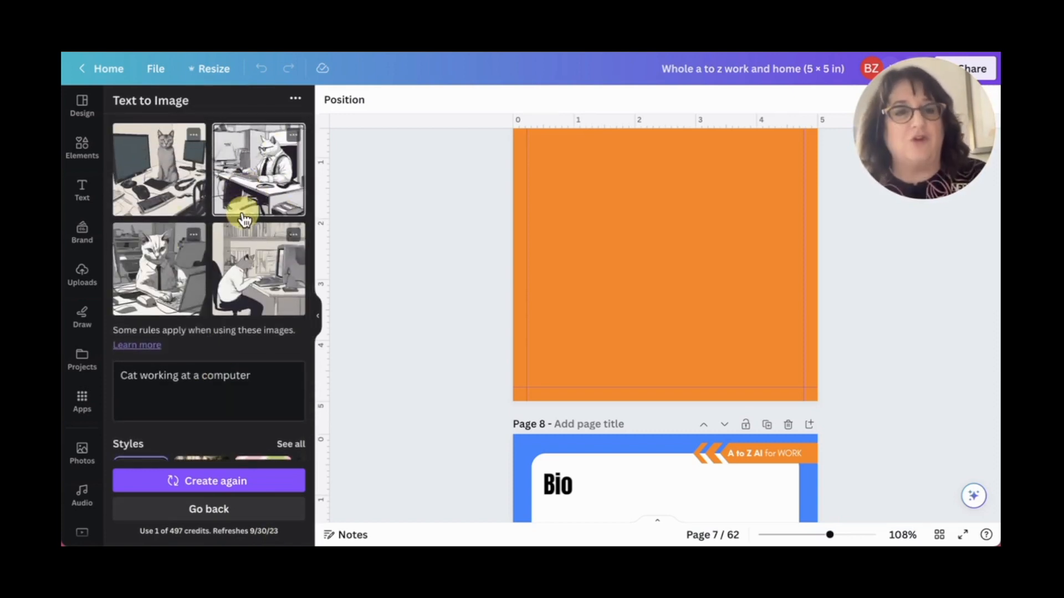
pyautogui.click(252, 292)
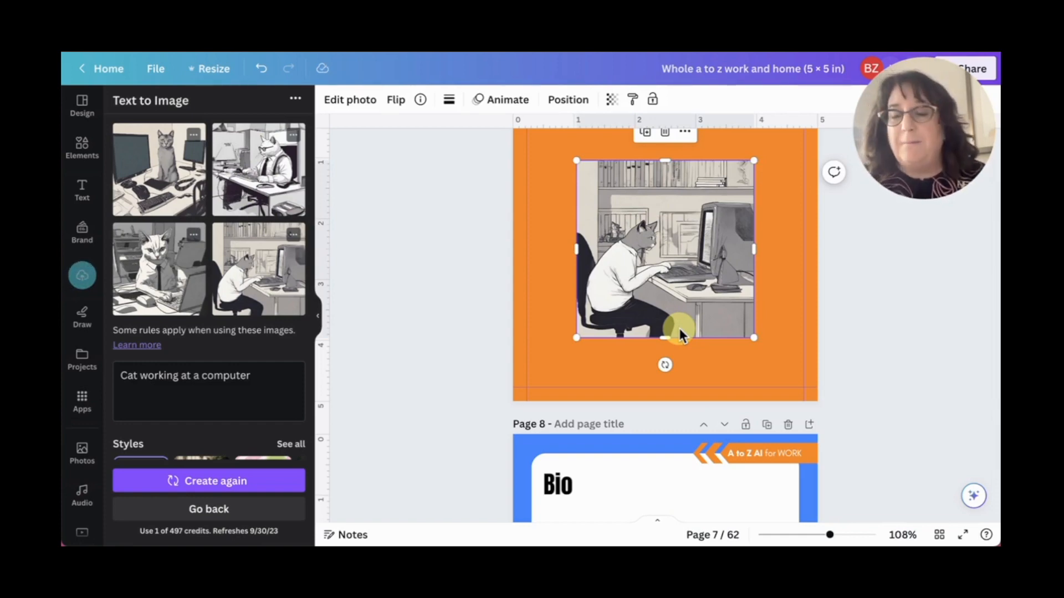
pyautogui.press('Delete')
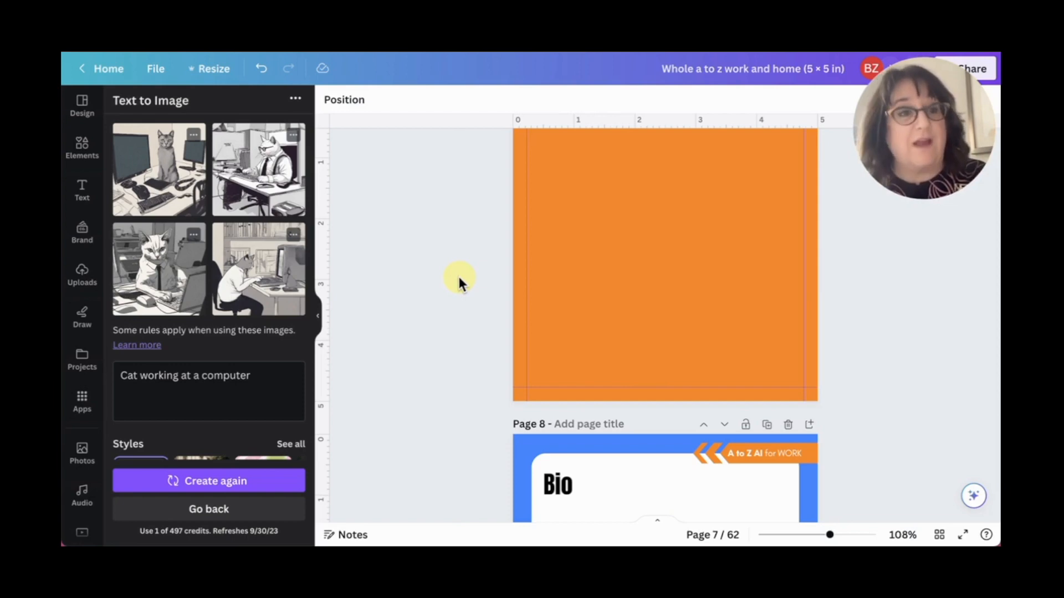
# - Add the stock photo of a cat beside a laptop and pencil holder from the "cat with computer" photos, and enlarge it to the page's full width
pyautogui.click(82, 147)
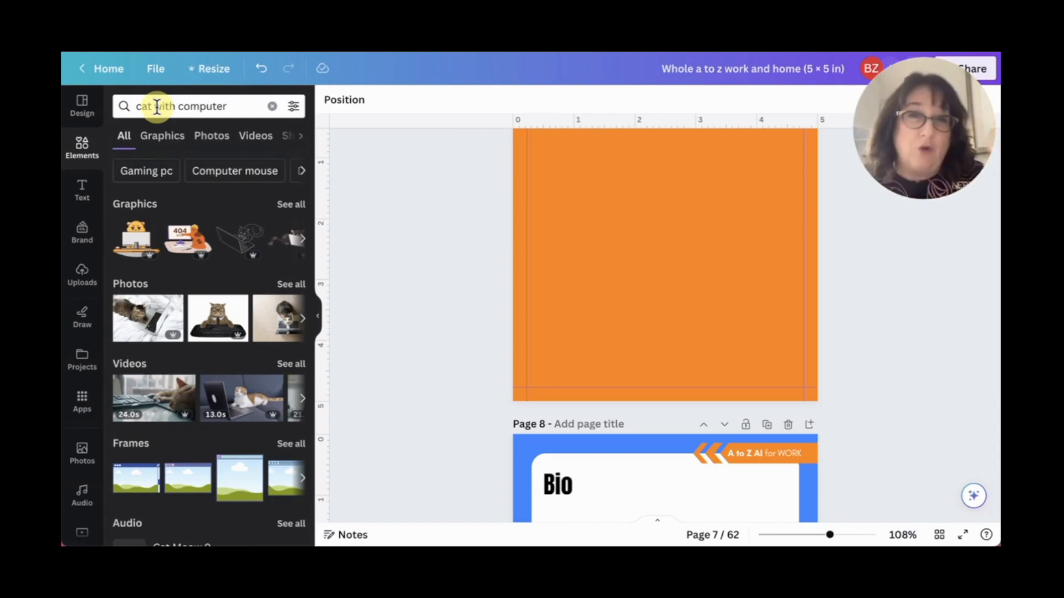
pyautogui.click(292, 285)
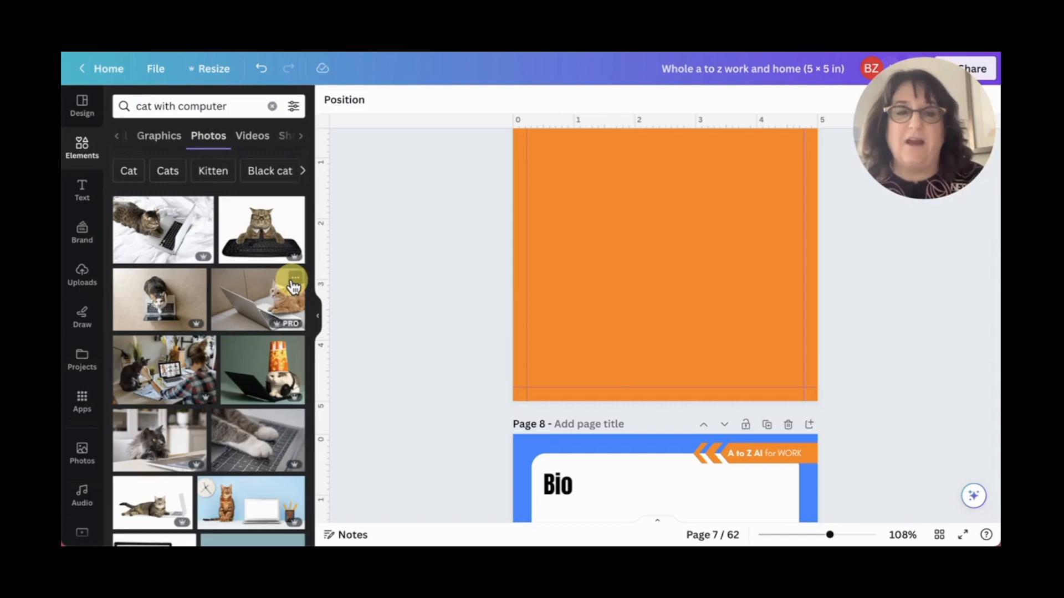
pyautogui.scroll(-5, 271, 305)
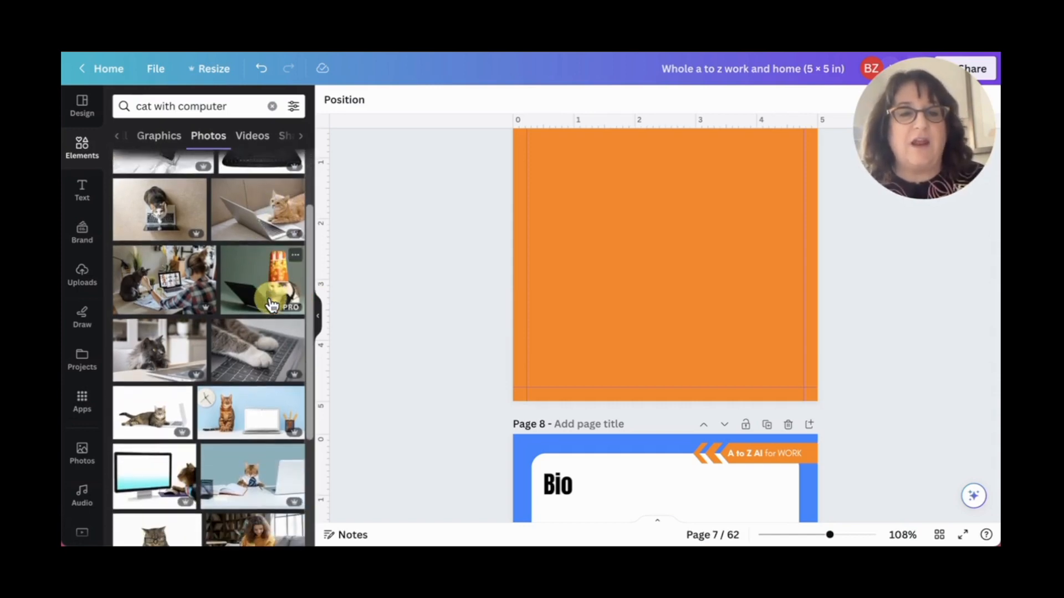
pyautogui.scroll(-2, 272, 305)
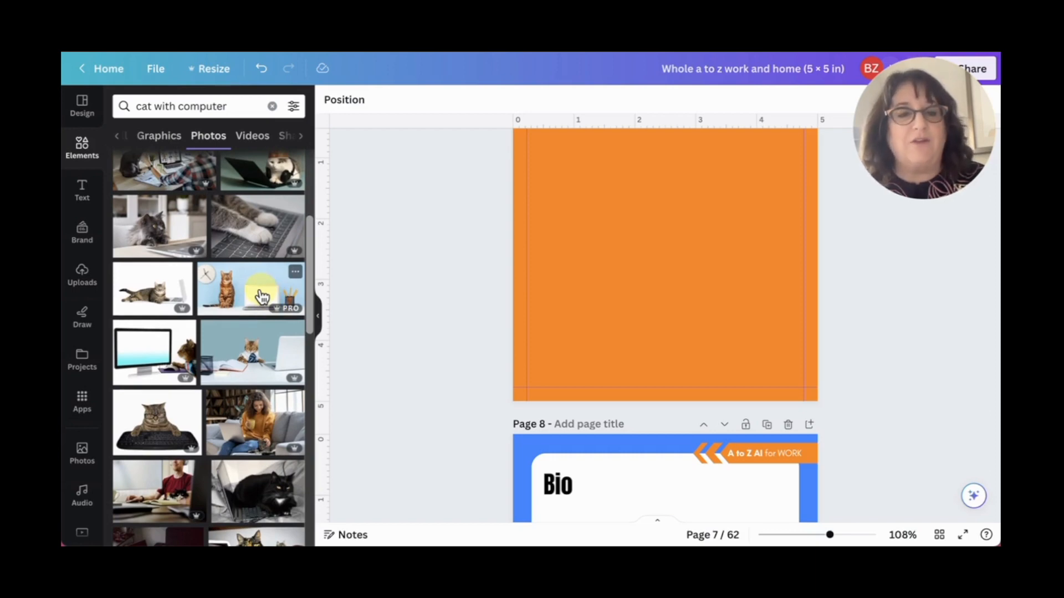
pyautogui.click(262, 298)
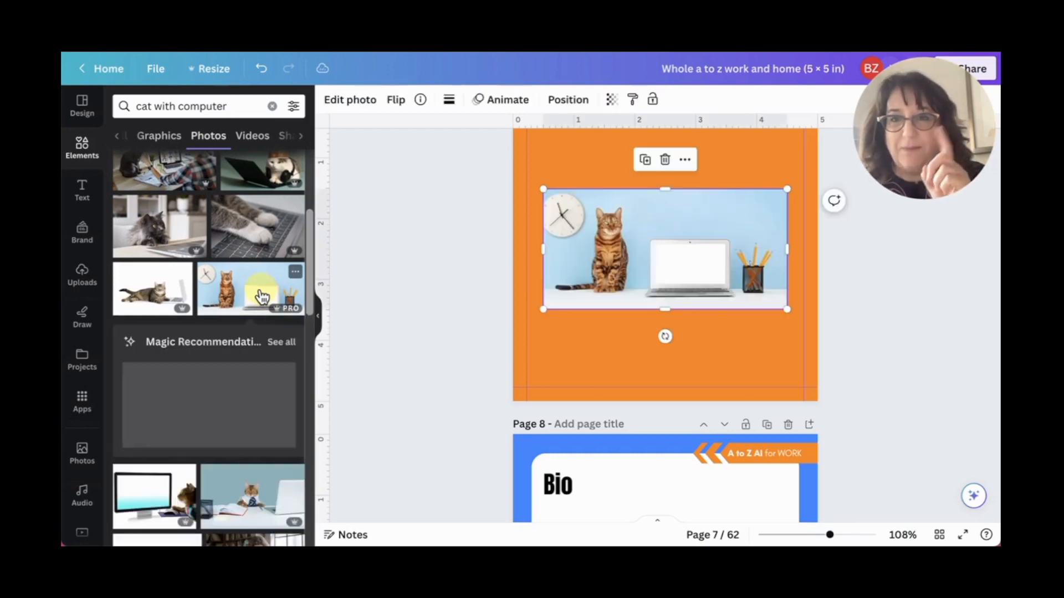
pyautogui.moveTo(542, 308); pyautogui.dragTo(522, 346)
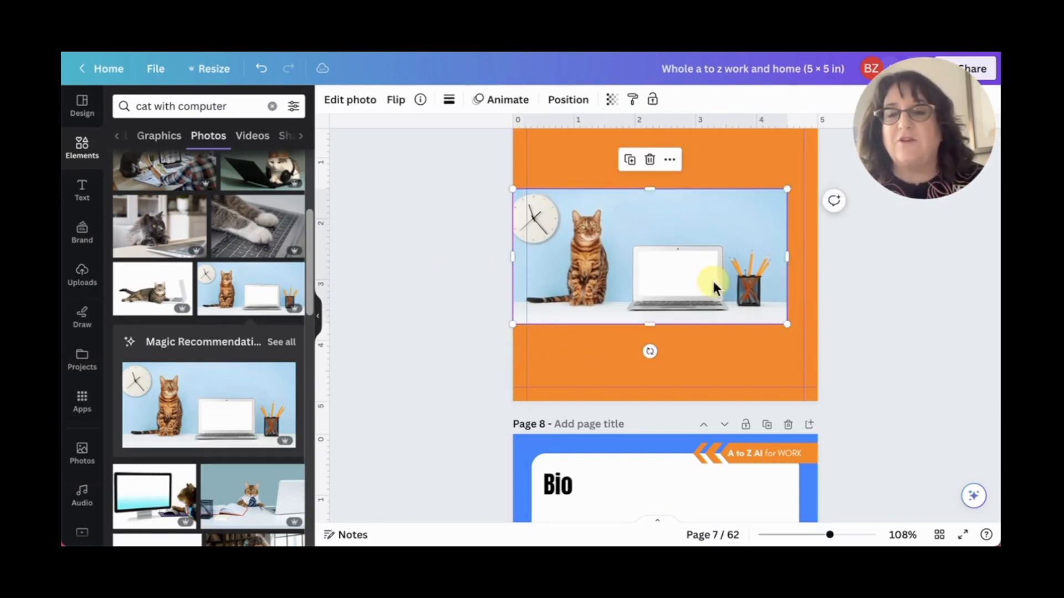
pyautogui.moveTo(786, 326); pyautogui.dragTo(816, 341)
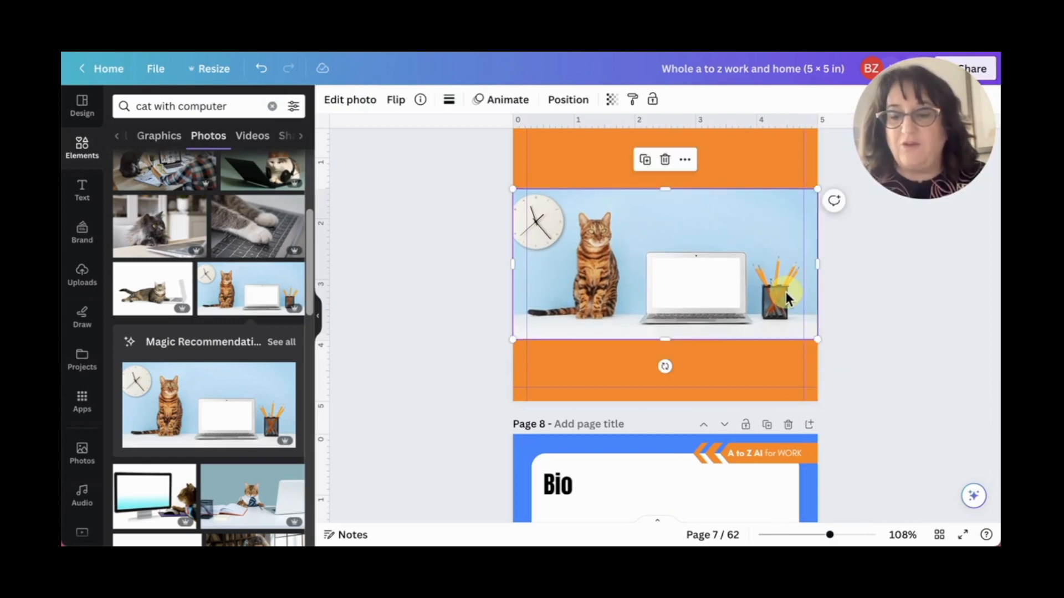
# - Mark the whole pencil holder in the photo as the Magic Edit area with brush size 20, and continue to the edit description
pyautogui.hotkey('ctrl', '=')
pyautogui.hotkey('ctrl', '=')
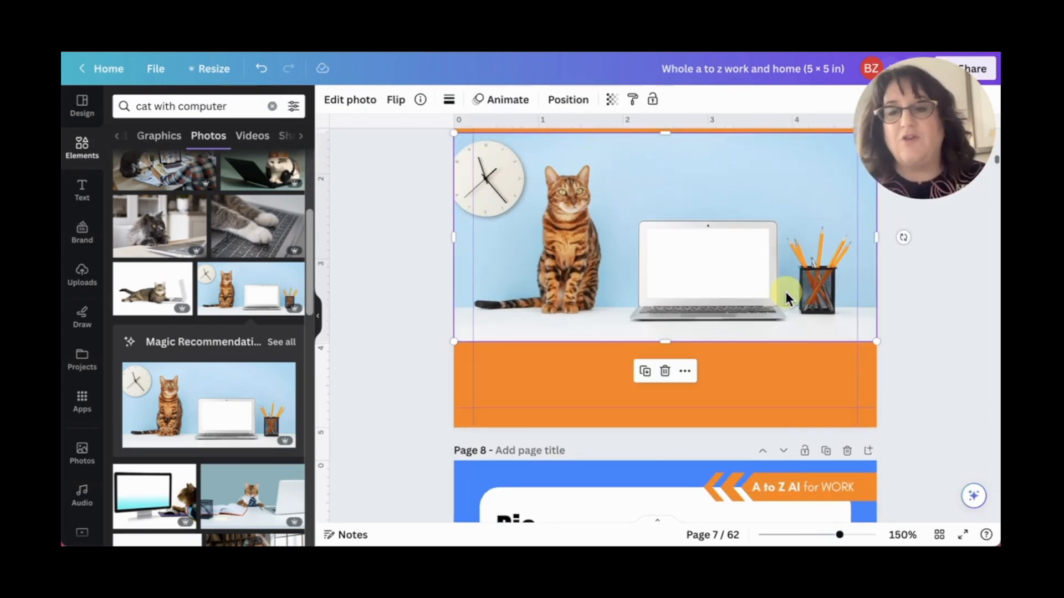
pyautogui.scroll(2, 848, 307)
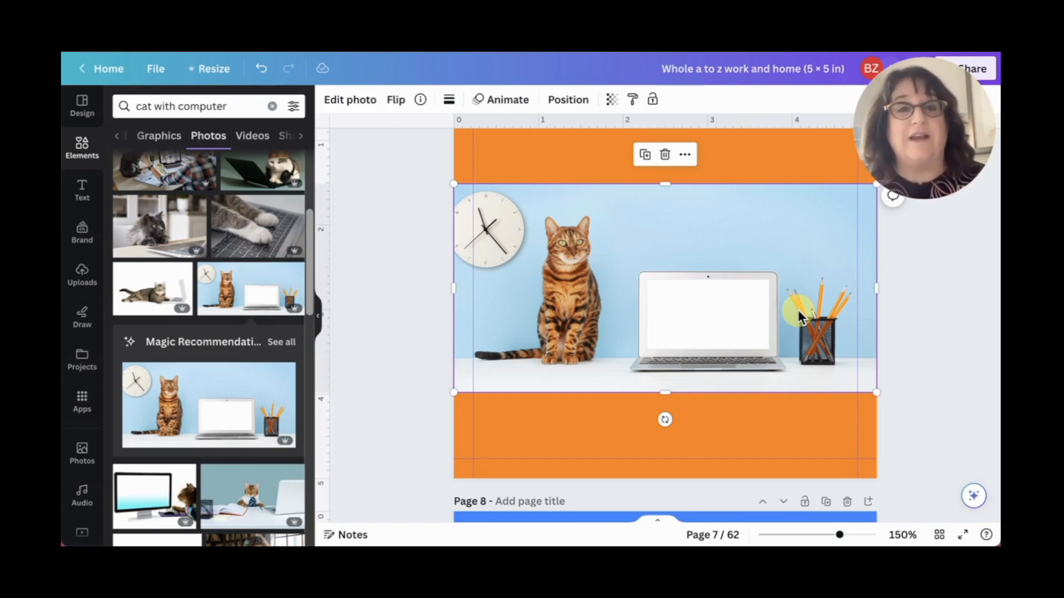
pyautogui.click(351, 104)
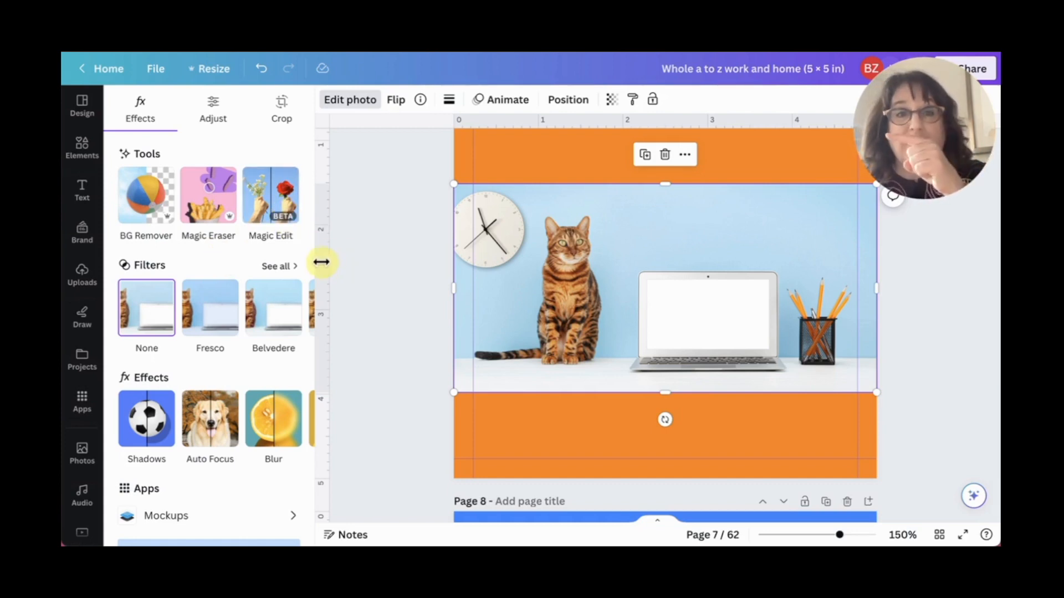
pyautogui.click(286, 212)
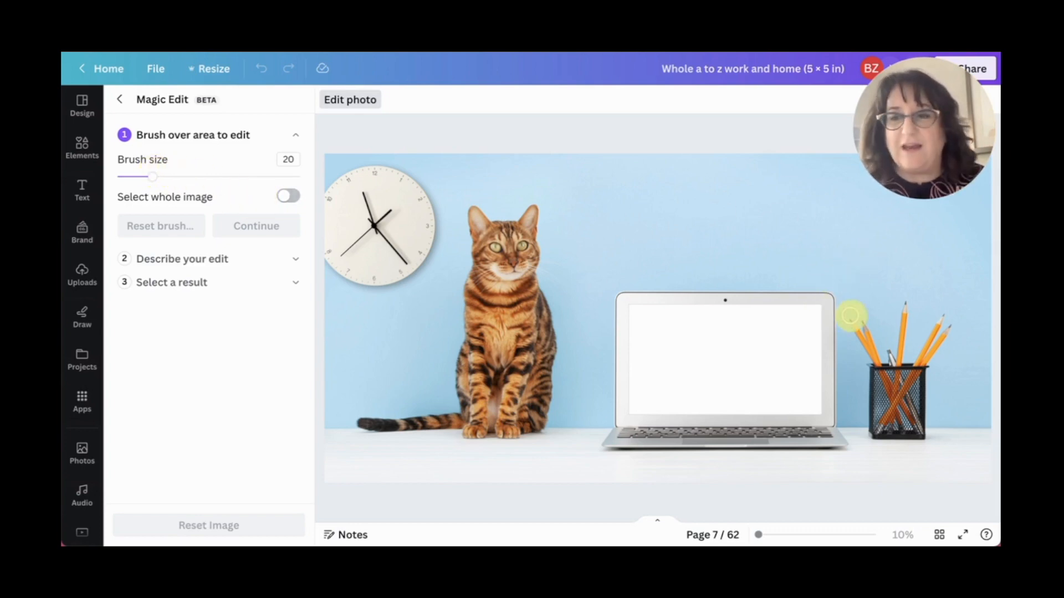
pyautogui.moveTo(848, 302)
pyautogui.mouseDown()
pyautogui.moveTo(886, 430)
pyautogui.moveTo(874, 296)
pyautogui.moveTo(891, 368)
pyautogui.moveTo(926, 433)
pyautogui.moveTo(944, 318)
pyautogui.moveTo(929, 302)
pyautogui.moveTo(888, 295)
pyautogui.moveTo(940, 307)
pyautogui.moveTo(907, 339)
pyautogui.moveTo(861, 315)
pyautogui.moveTo(875, 304)
pyautogui.moveTo(866, 303)
pyautogui.moveTo(877, 292)
pyautogui.moveTo(866, 293)
pyautogui.moveTo(929, 293)
pyautogui.moveTo(909, 422)
pyautogui.moveTo(881, 429)
pyautogui.moveTo(862, 388)
pyautogui.moveTo(855, 310)
pyautogui.moveTo(894, 305)
pyautogui.moveTo(918, 335)
pyautogui.moveTo(895, 441)
pyautogui.moveTo(922, 431)
pyautogui.moveTo(940, 386)
pyautogui.moveTo(931, 356)
pyautogui.moveTo(899, 362)
pyautogui.moveTo(921, 322)
pyautogui.moveTo(911, 348)
pyautogui.moveTo(939, 374)
pyautogui.moveTo(933, 318)
pyautogui.moveTo(920, 396)
pyautogui.moveTo(922, 384)
pyautogui.moveTo(905, 385)
pyautogui.moveTo(898, 417)
pyautogui.mouseUp()
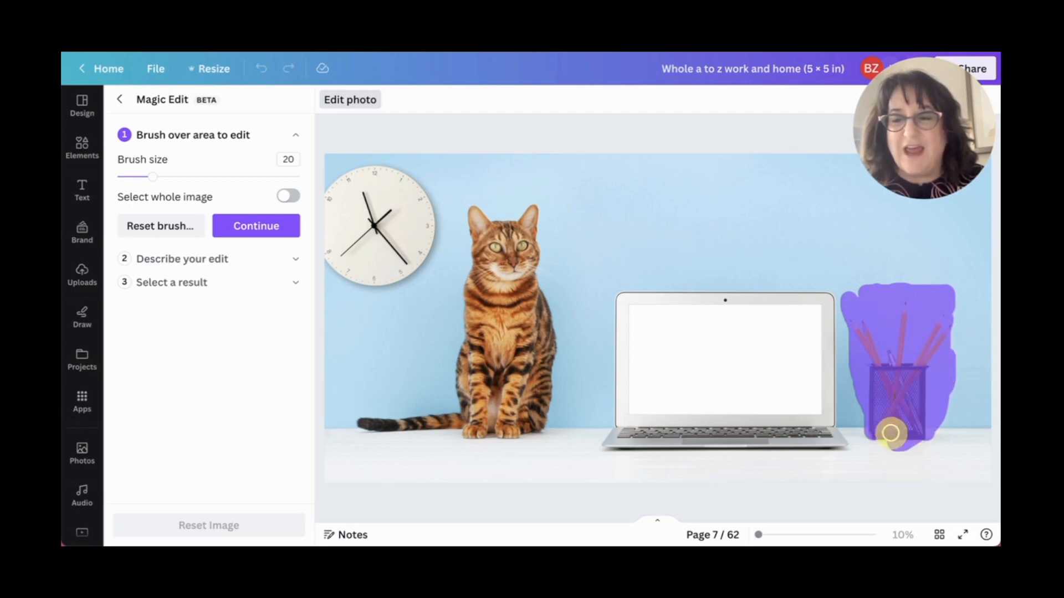
pyautogui.moveTo(856, 305)
pyautogui.mouseDown()
pyautogui.moveTo(897, 286)
pyautogui.moveTo(941, 293)
pyautogui.moveTo(952, 311)
pyautogui.moveTo(957, 417)
pyautogui.moveTo(912, 446)
pyautogui.moveTo(944, 428)
pyautogui.moveTo(945, 411)
pyautogui.moveTo(870, 358)
pyautogui.moveTo(854, 315)
pyautogui.moveTo(864, 437)
pyautogui.moveTo(909, 446)
pyautogui.mouseUp()
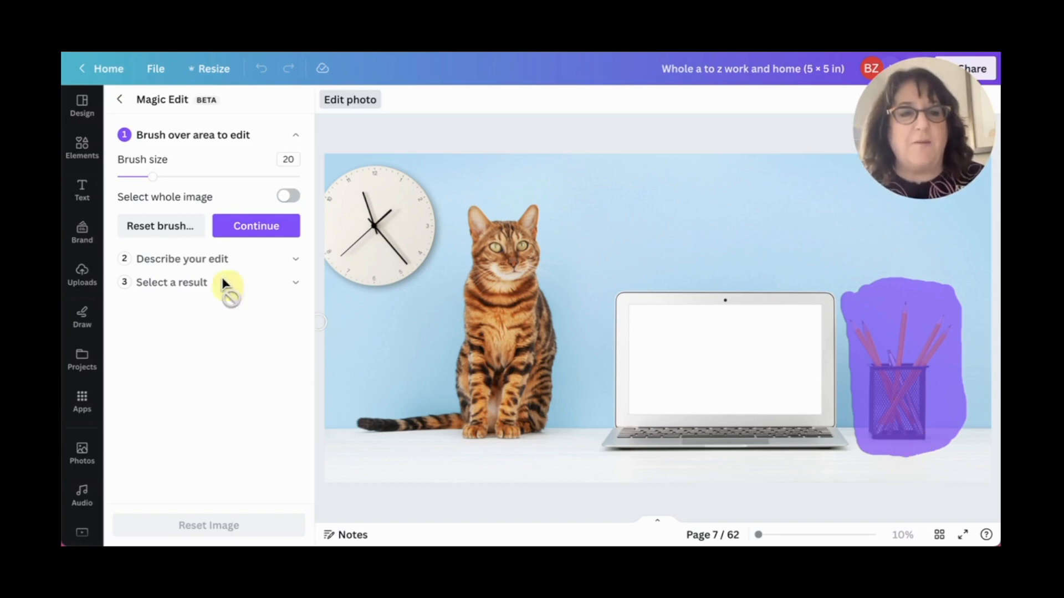
pyautogui.click(249, 232)
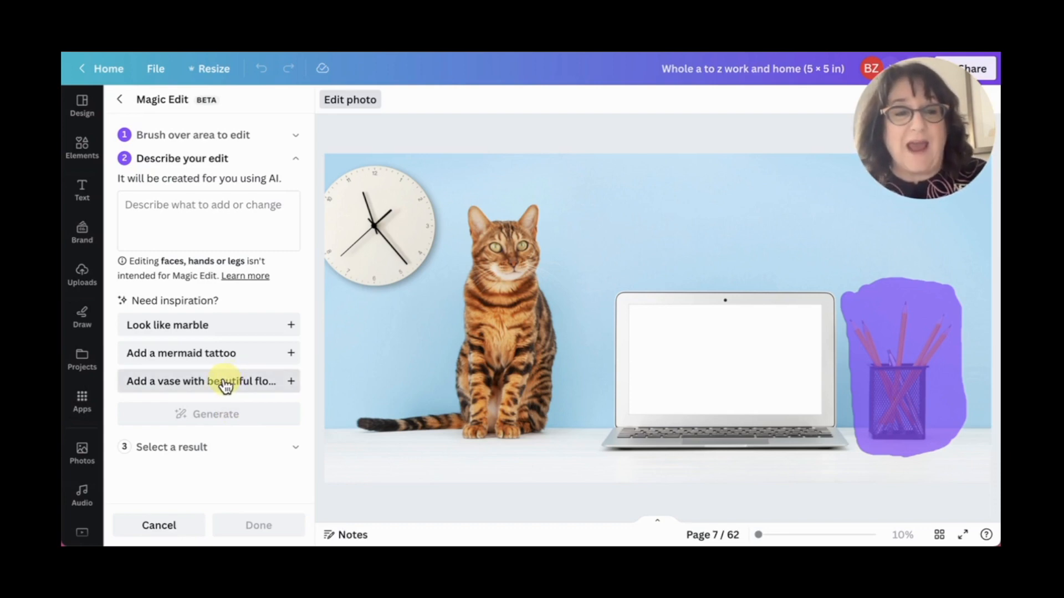
# - Generate Magic Edit results for the marked area with the description "Add a vase with daisies"
pyautogui.click(201, 214)
pyautogui.write('Ad')
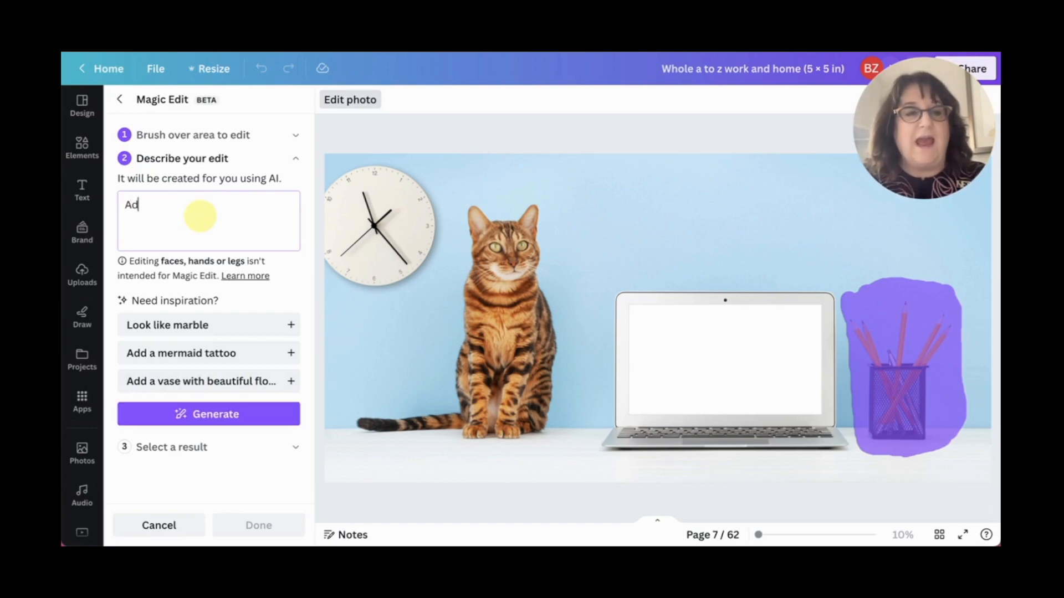
pyautogui.write('d a va')
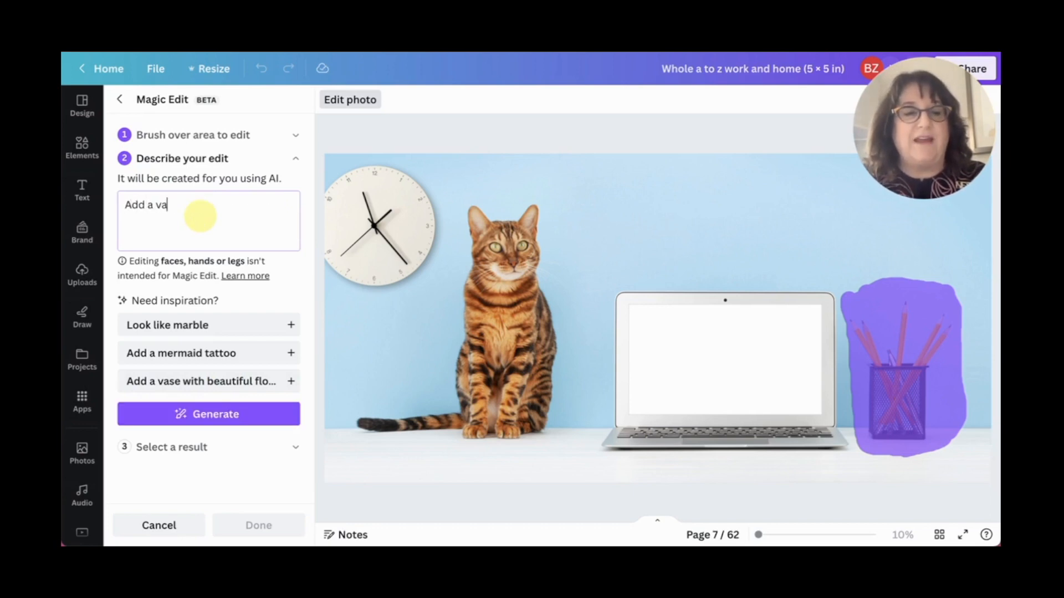
pyautogui.write('se with ')
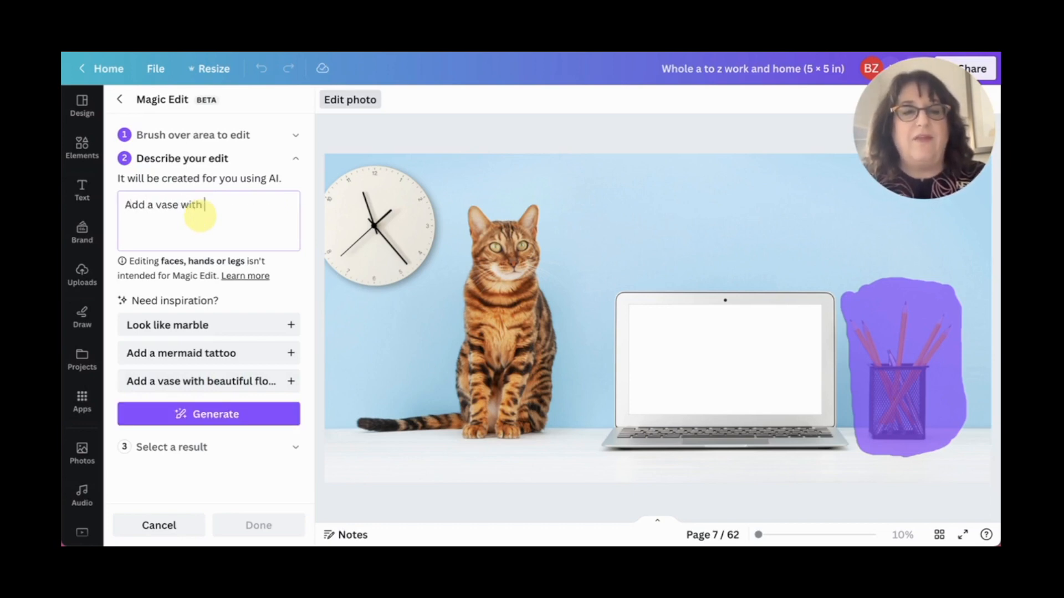
pyautogui.write('daisies')
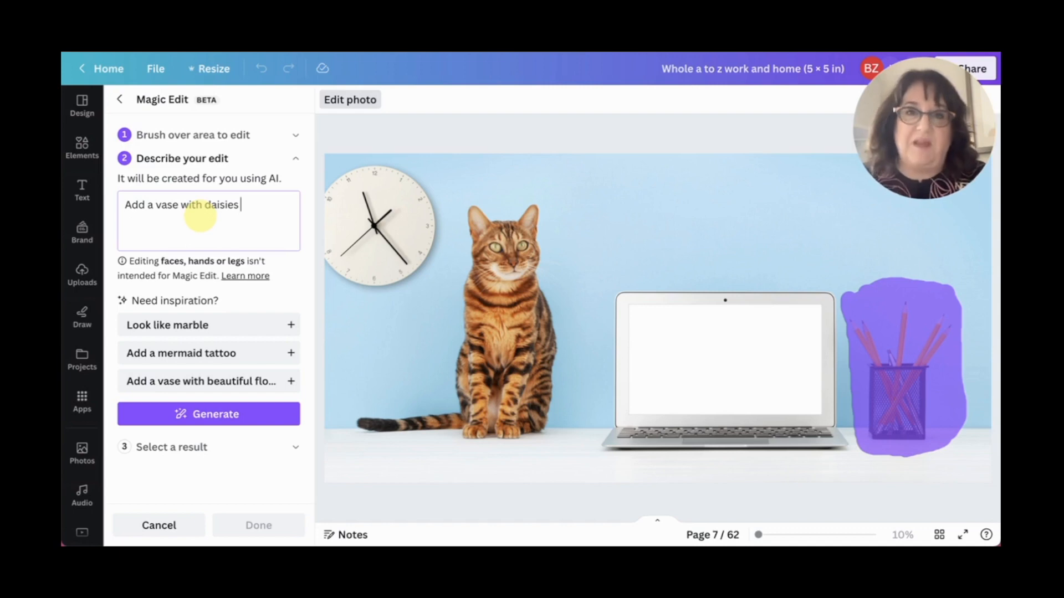
pyautogui.click(202, 420)
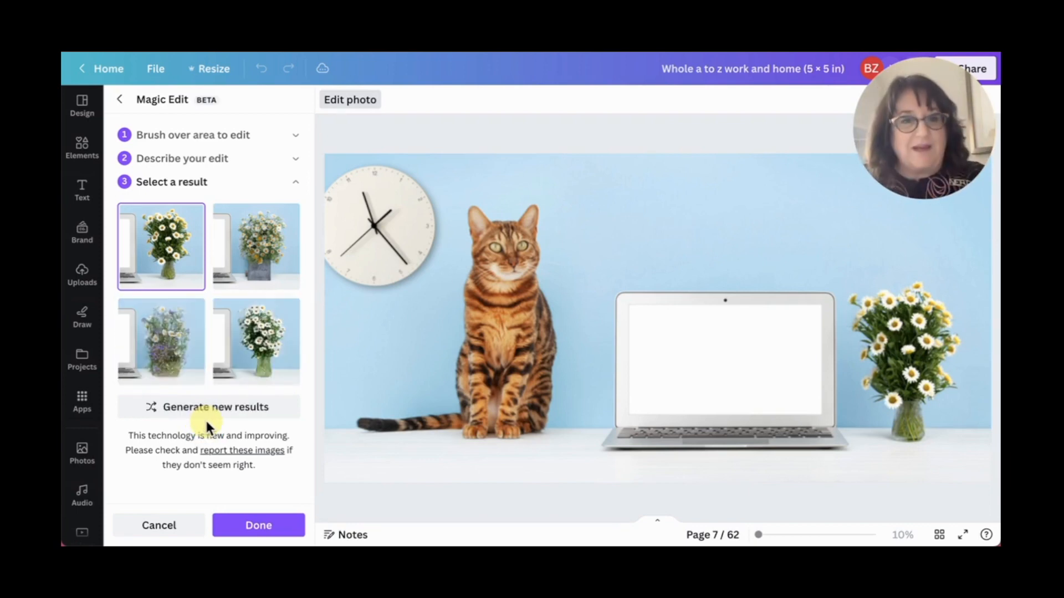
# - Compare the generated vases and apply the fourth result, white daisies in a green glass vase, to the photo
pyautogui.click(261, 352)
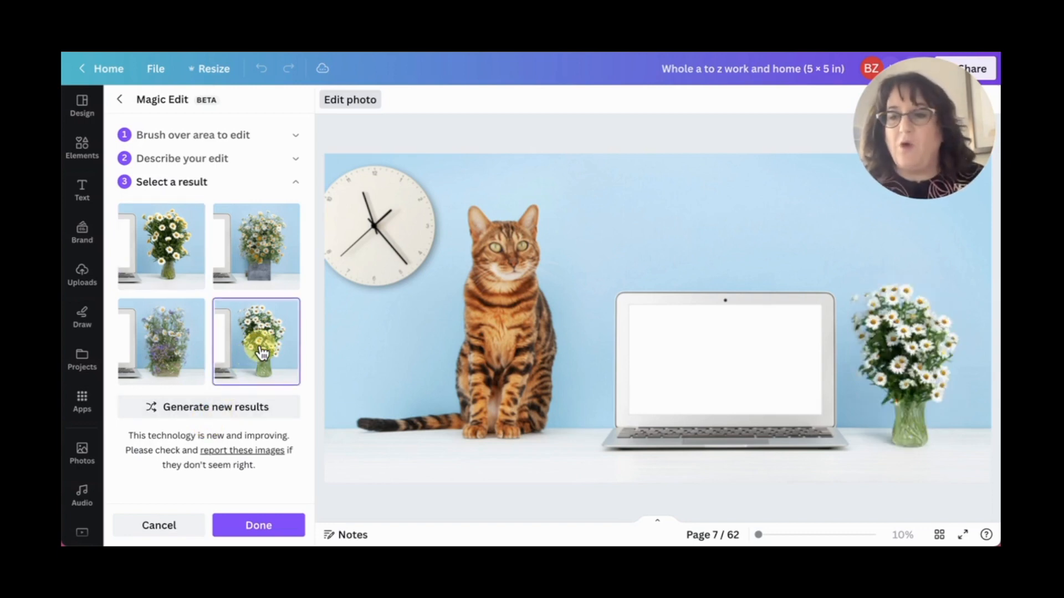
pyautogui.click(261, 253)
pyautogui.click(168, 242)
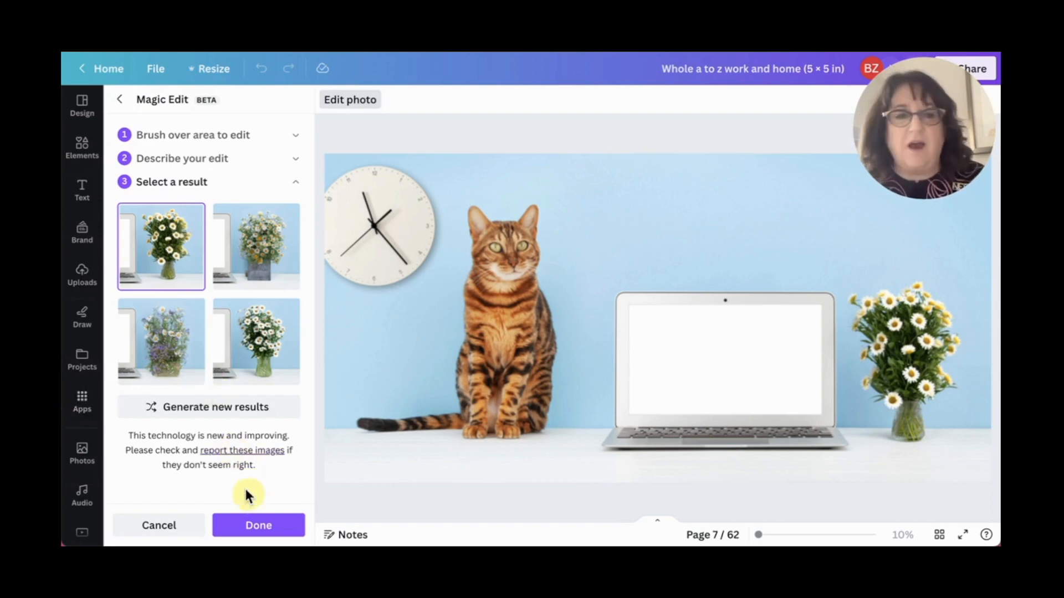
pyautogui.click(256, 345)
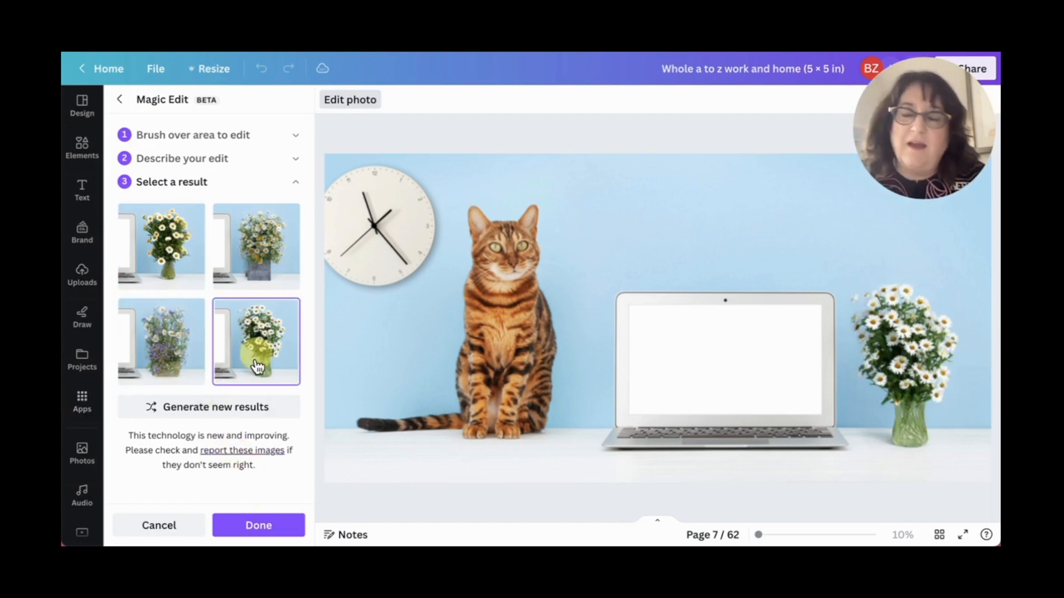
pyautogui.click(270, 531)
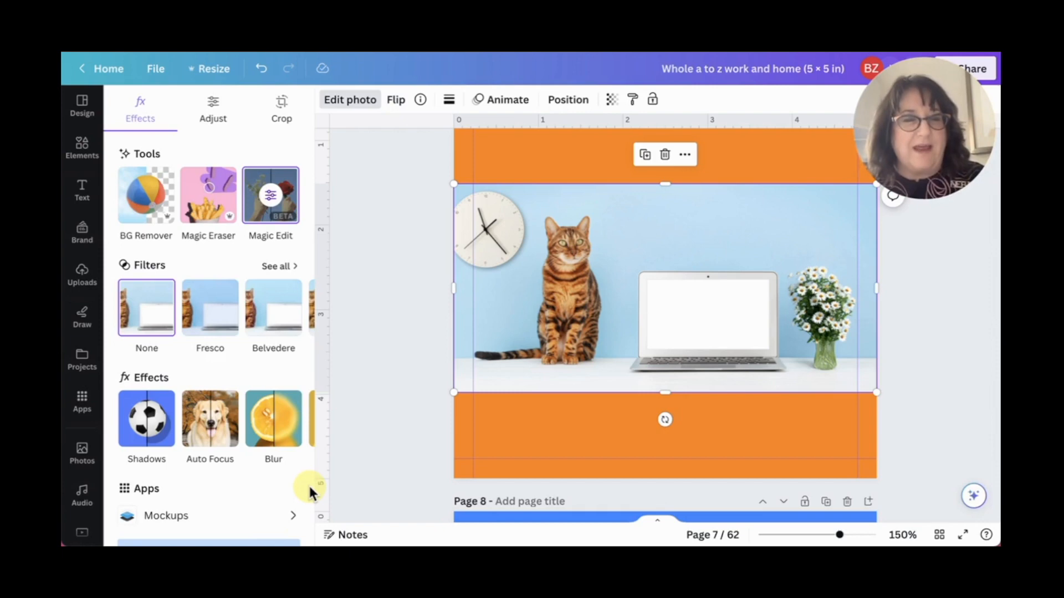
# - Remove the cat photo's background with BG Remover, accepting the reset of the Magic Edit changes, and deselect the photo
pyautogui.click(150, 209)
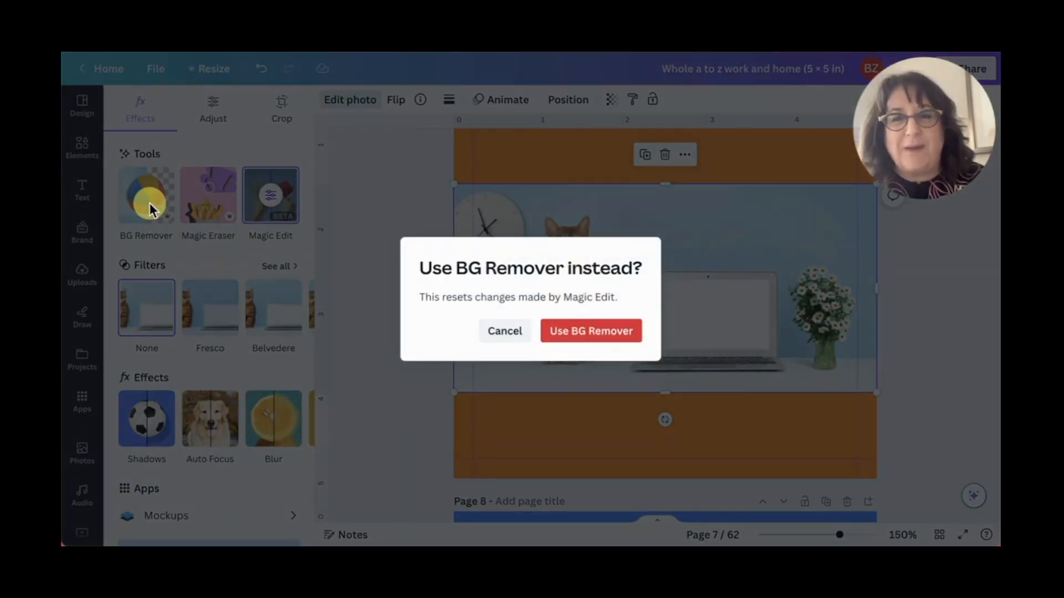
pyautogui.click(572, 340)
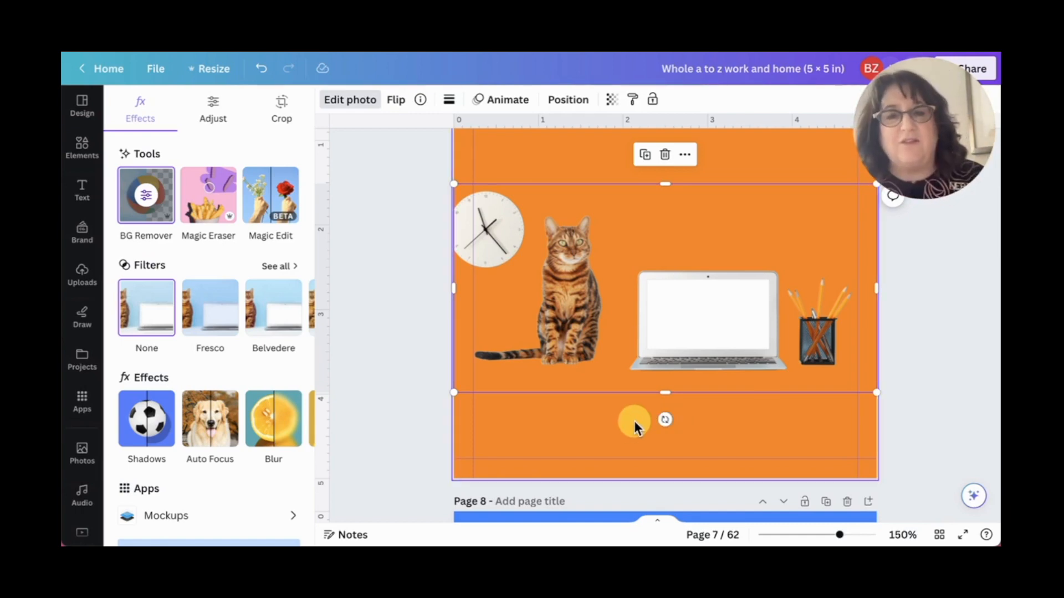
pyautogui.click(526, 155)
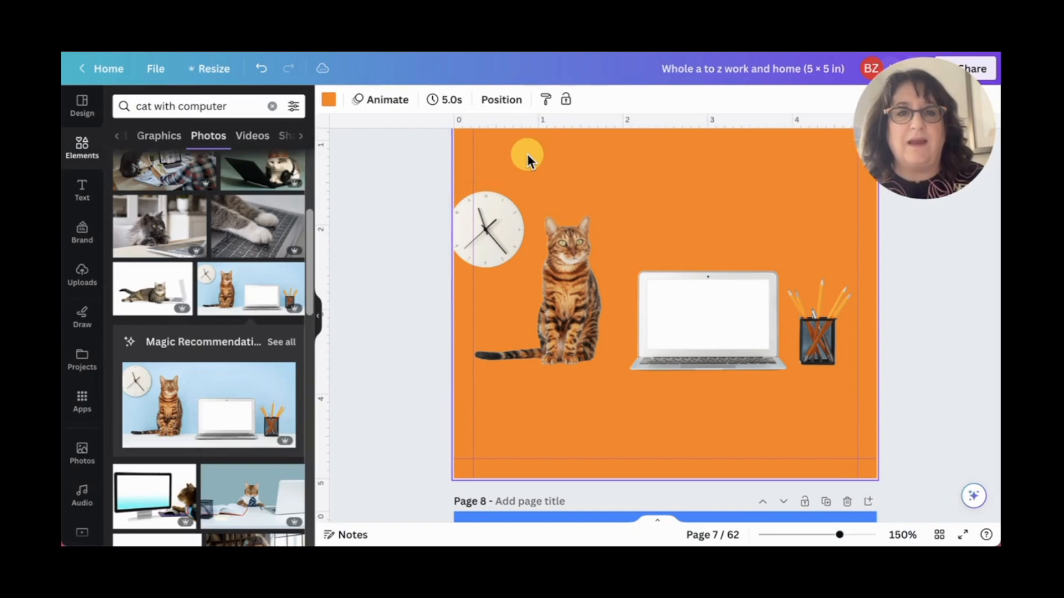
# - Change the page 7 background color from the document colors to white
pyautogui.click(328, 101)
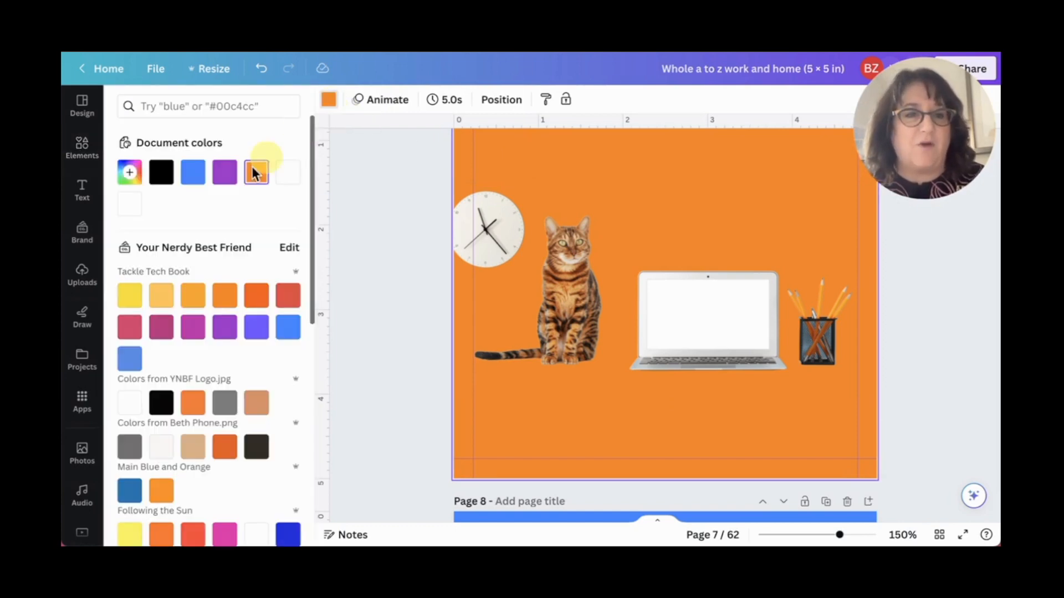
pyautogui.click(288, 172)
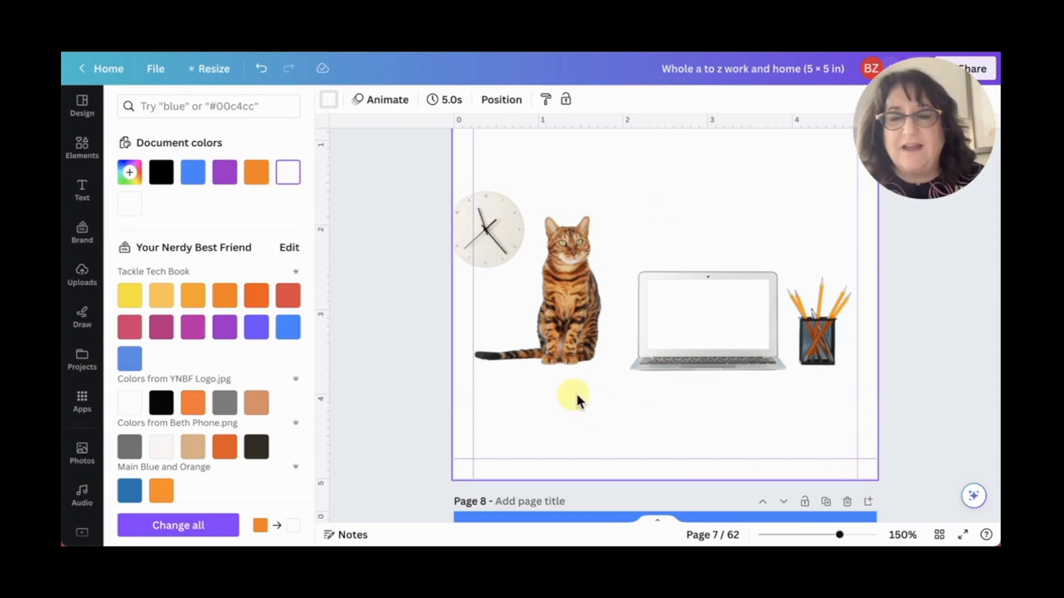
# - Reopen the cat photo's Background Remover brush settings and turn the original image display on and off for comparison
pyautogui.click(592, 334)
pyautogui.click(352, 103)
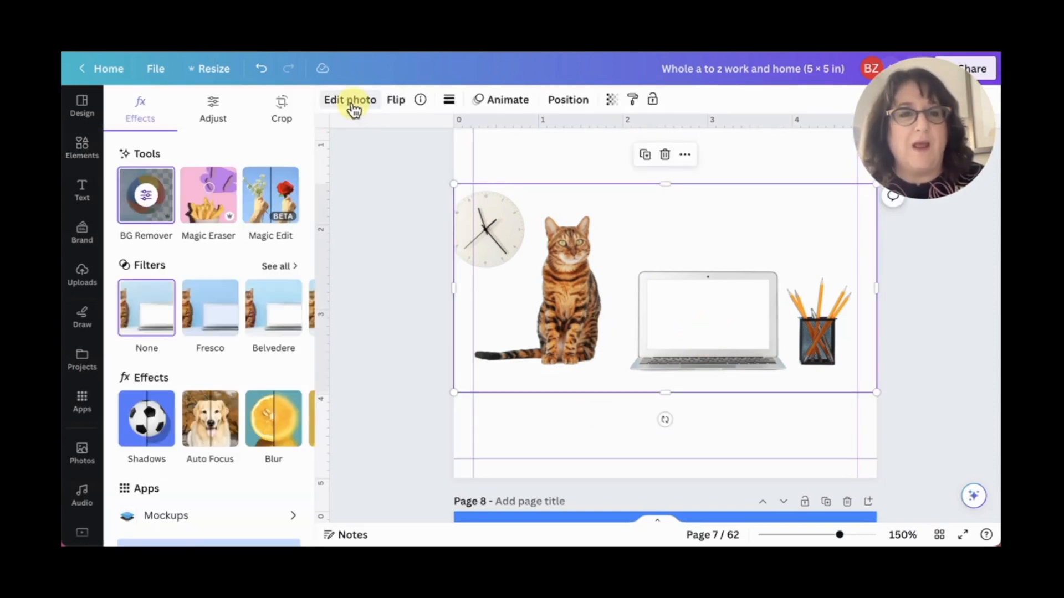
pyautogui.click(161, 224)
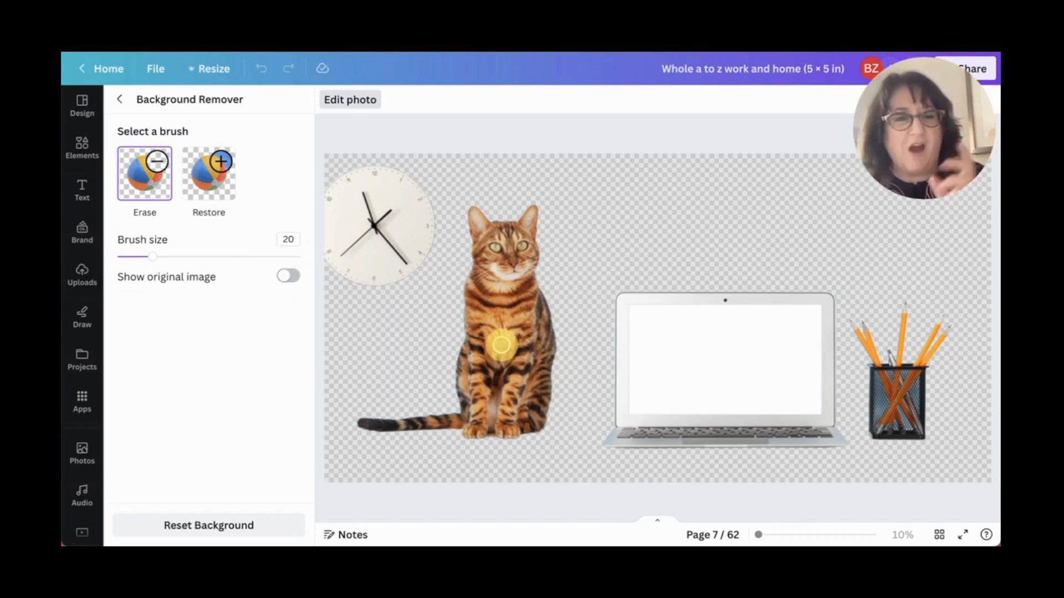
pyautogui.click(290, 275)
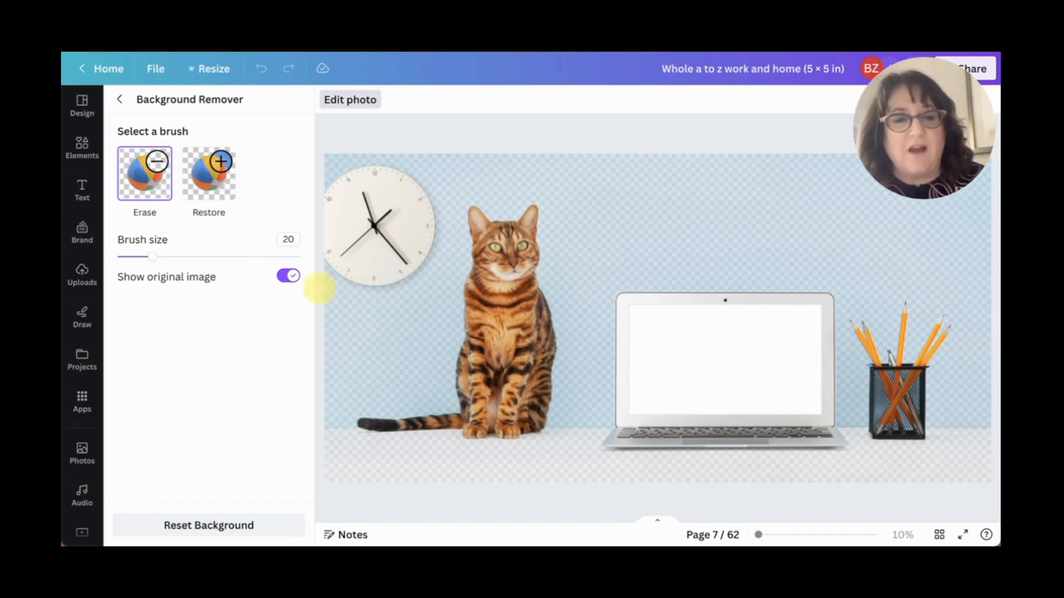
pyautogui.click(287, 279)
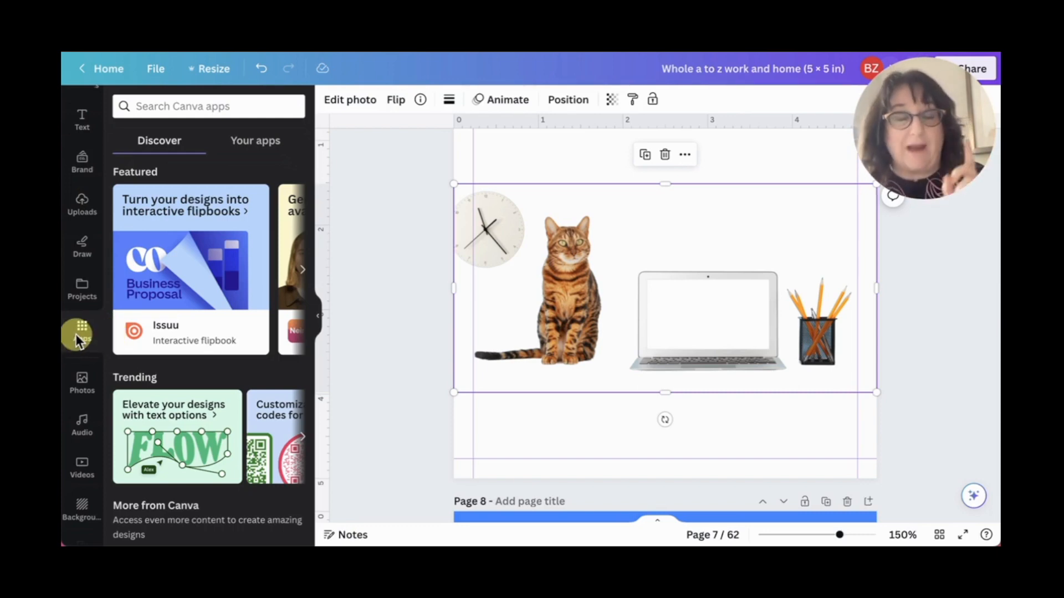
# - Search the apps for Soundraw, open it, and look at its style options without choosing any
pyautogui.click(162, 105)
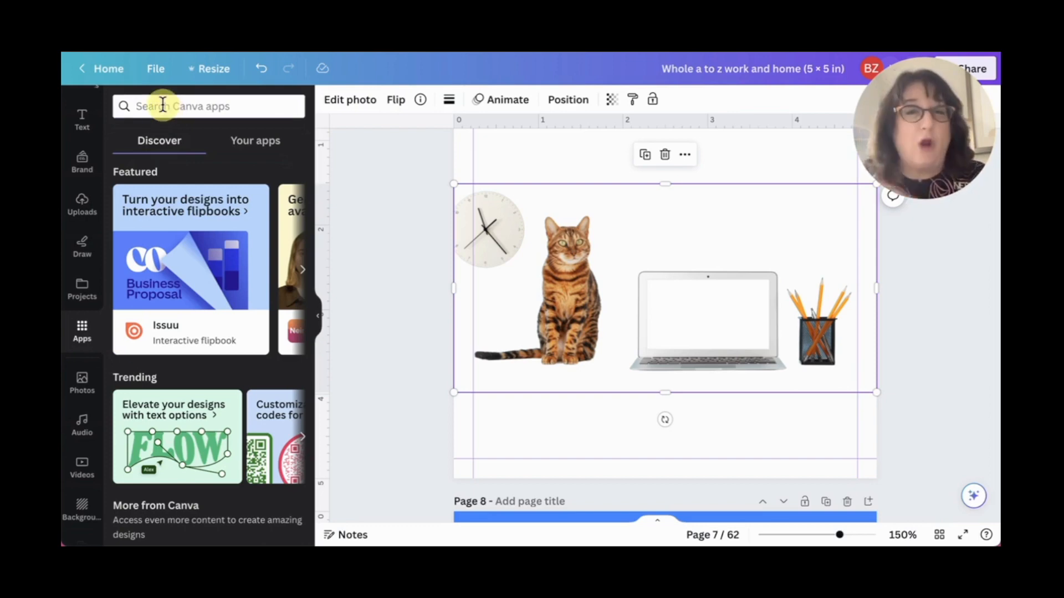
pyautogui.write('sou')
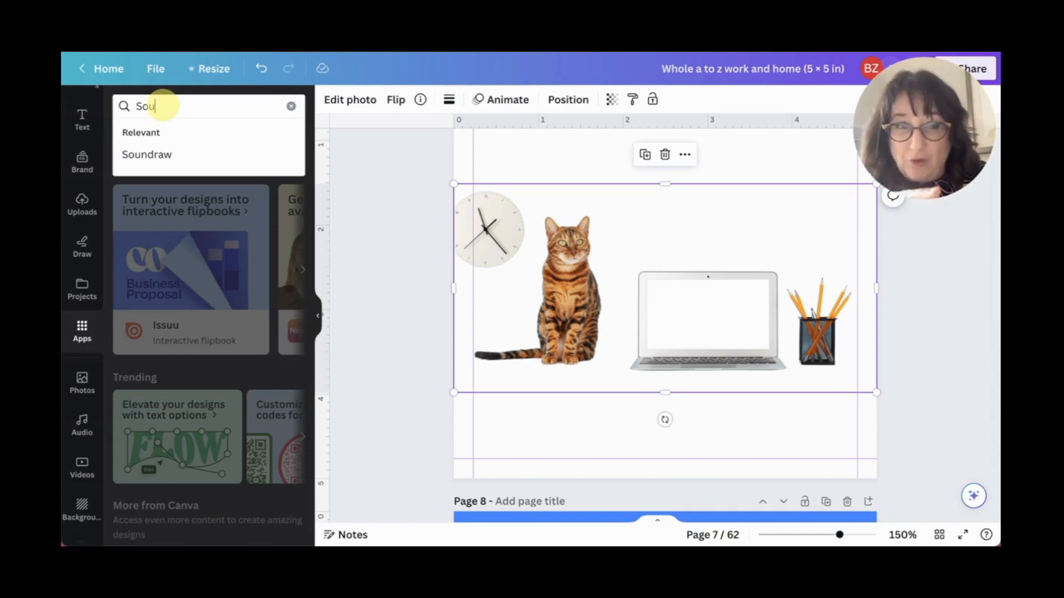
pyautogui.click(143, 157)
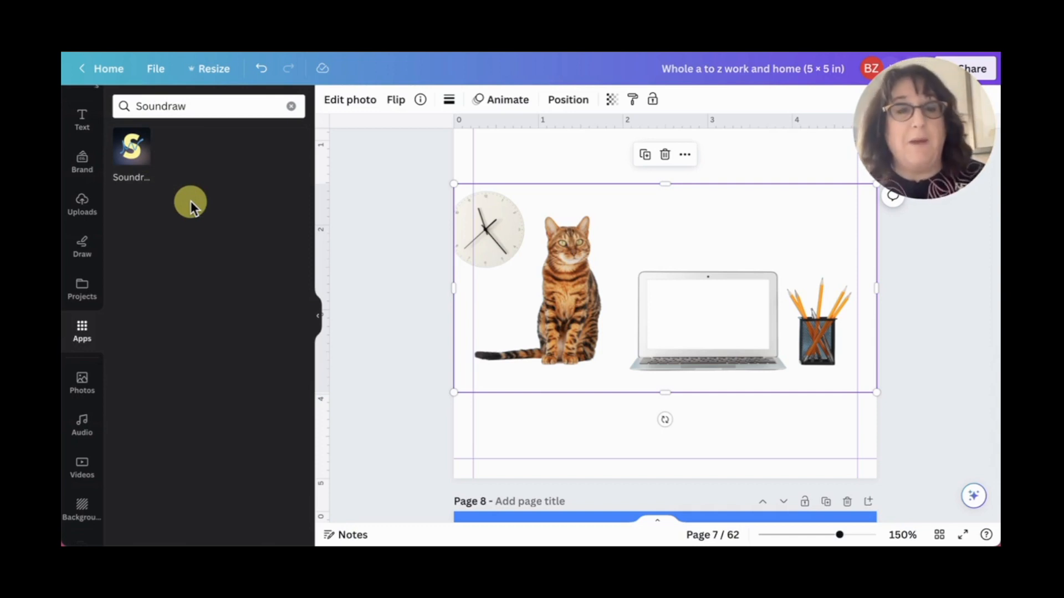
pyautogui.click(134, 155)
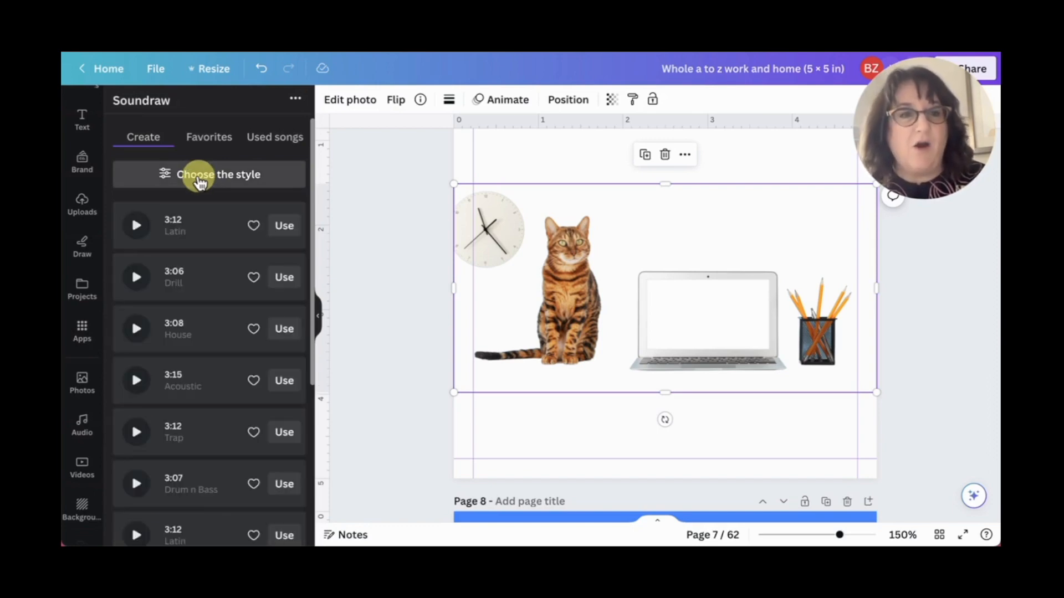
pyautogui.click(199, 182)
pyautogui.click(304, 162)
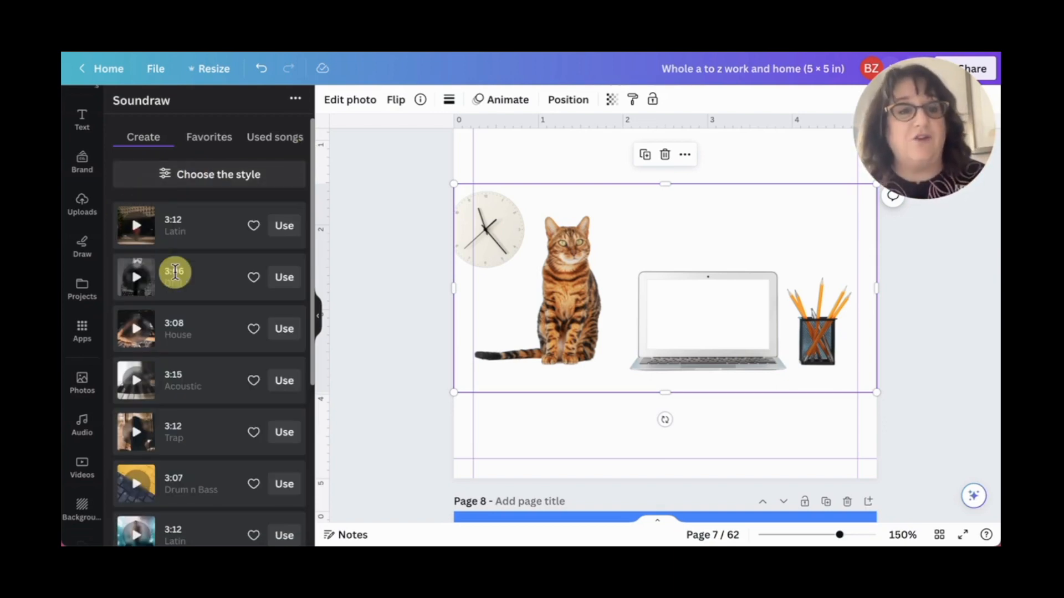
# - Play the 3:15 Acoustic track and look through the intensity of its sections
pyautogui.click(136, 380)
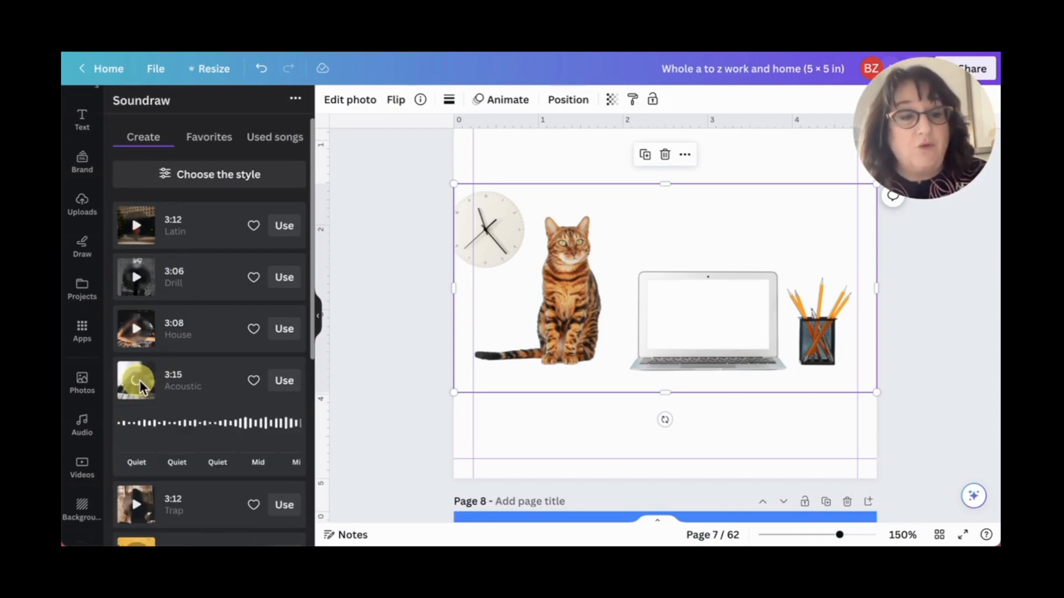
pyautogui.moveTo(186, 425)
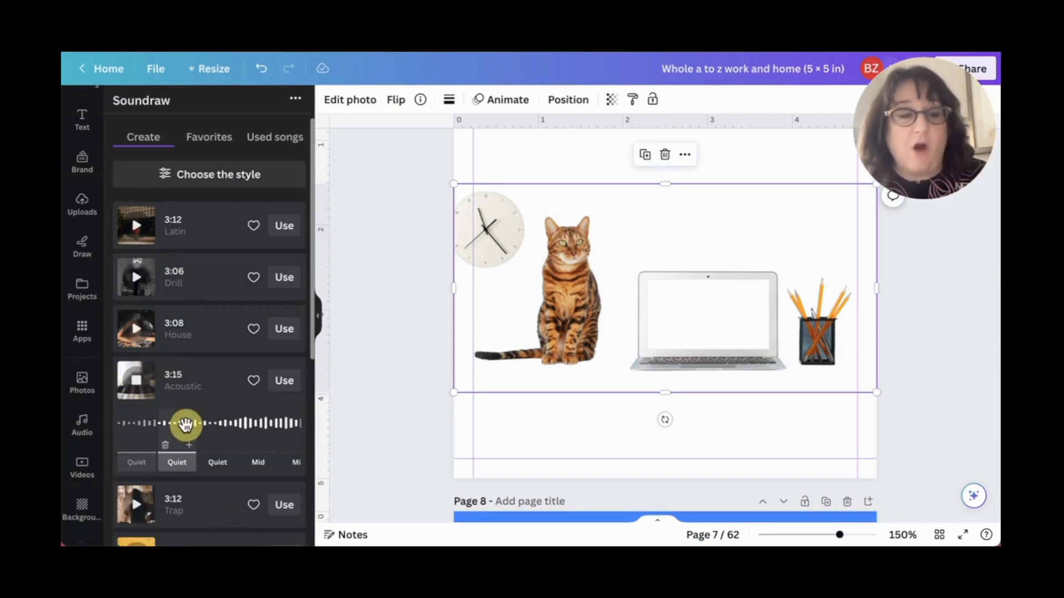
pyautogui.hscroll(1, 235, 468)
pyautogui.hscroll(2, 235, 468)
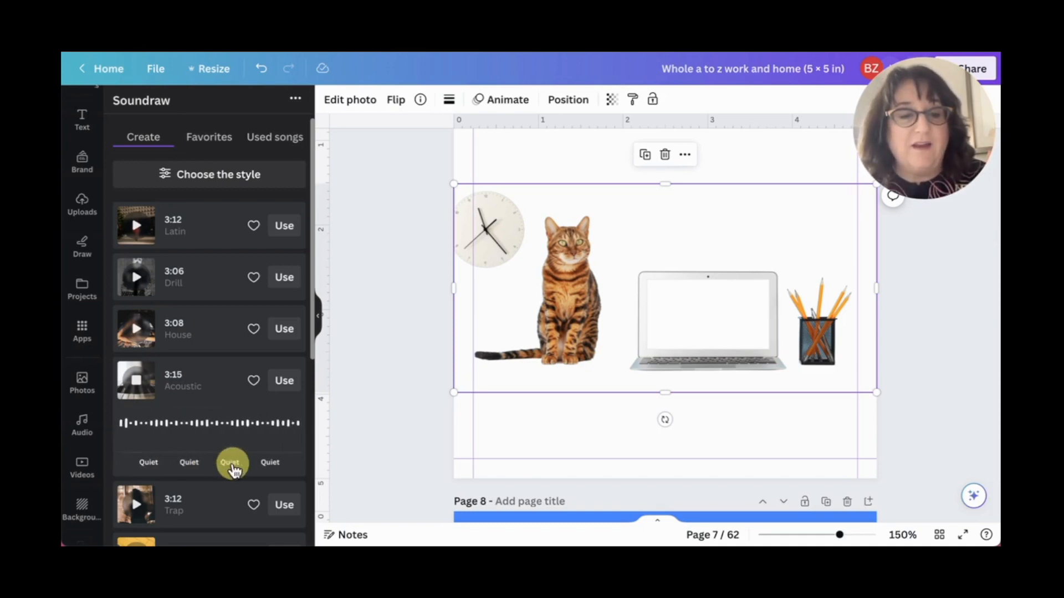
pyautogui.hscroll(-3, 238, 468)
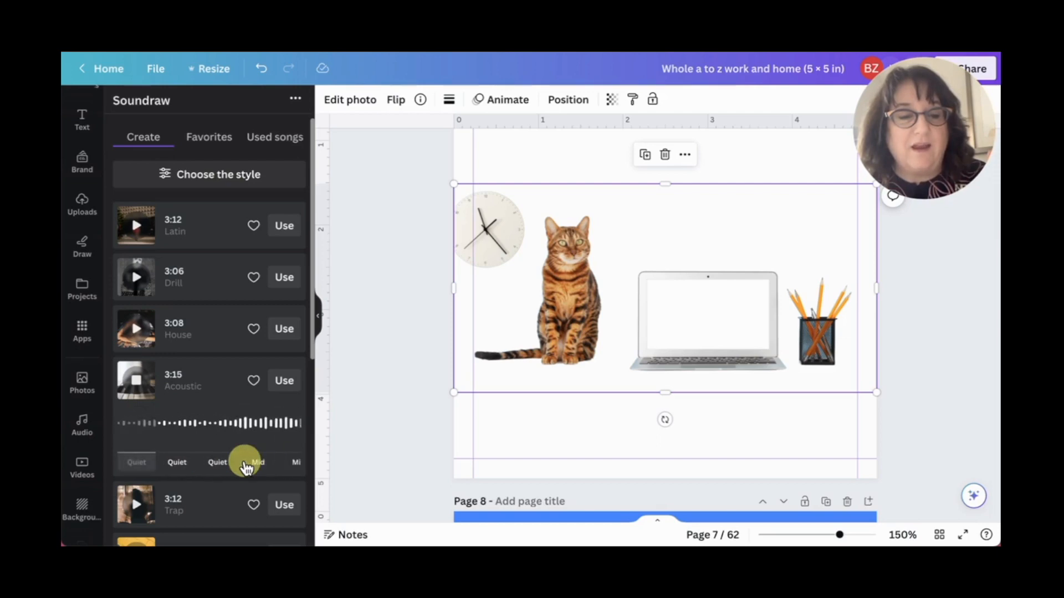
# - Try Mid intensity on the Acoustic track's second and third sections, return both to Quiet, and stop playback
pyautogui.click(176, 462)
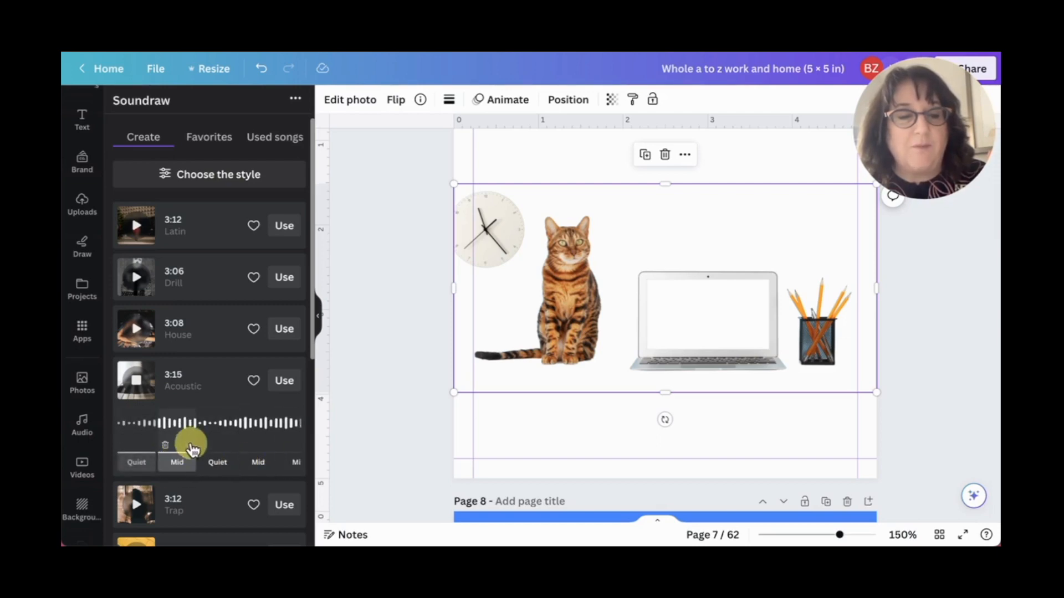
pyautogui.click(177, 463)
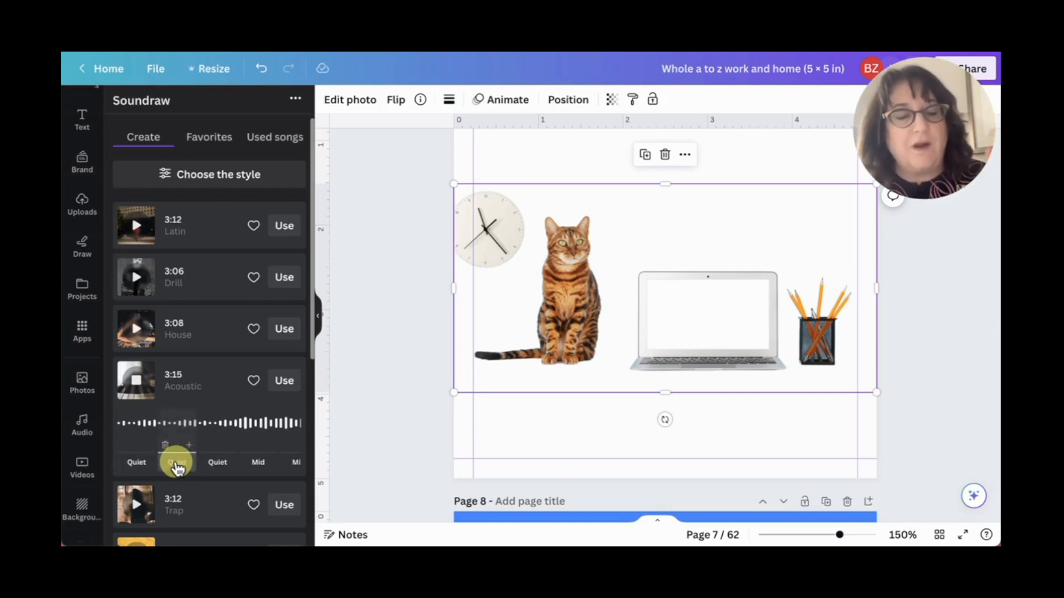
pyautogui.click(217, 465)
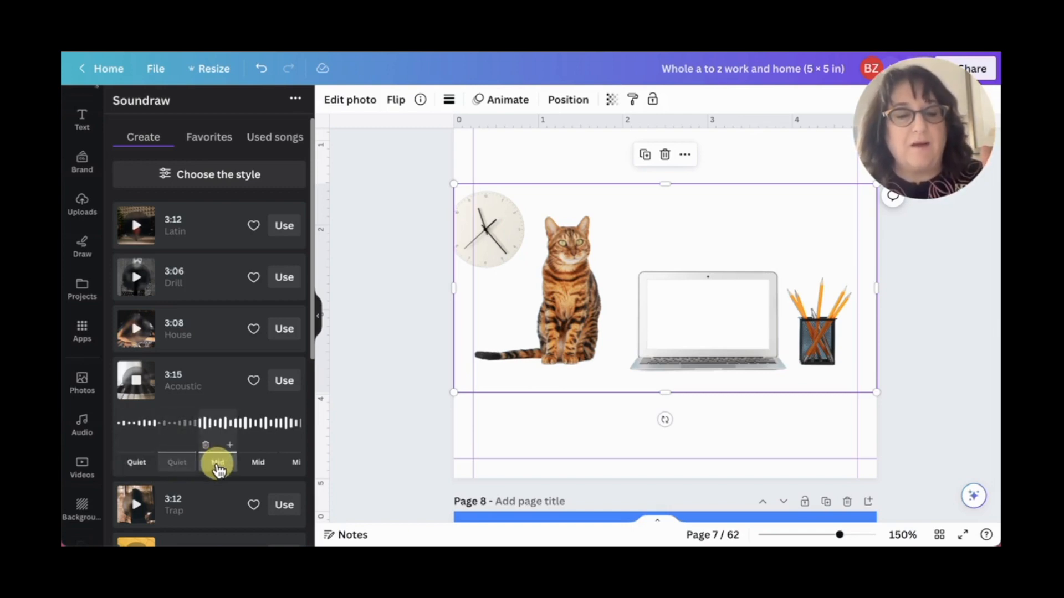
pyautogui.click(219, 467)
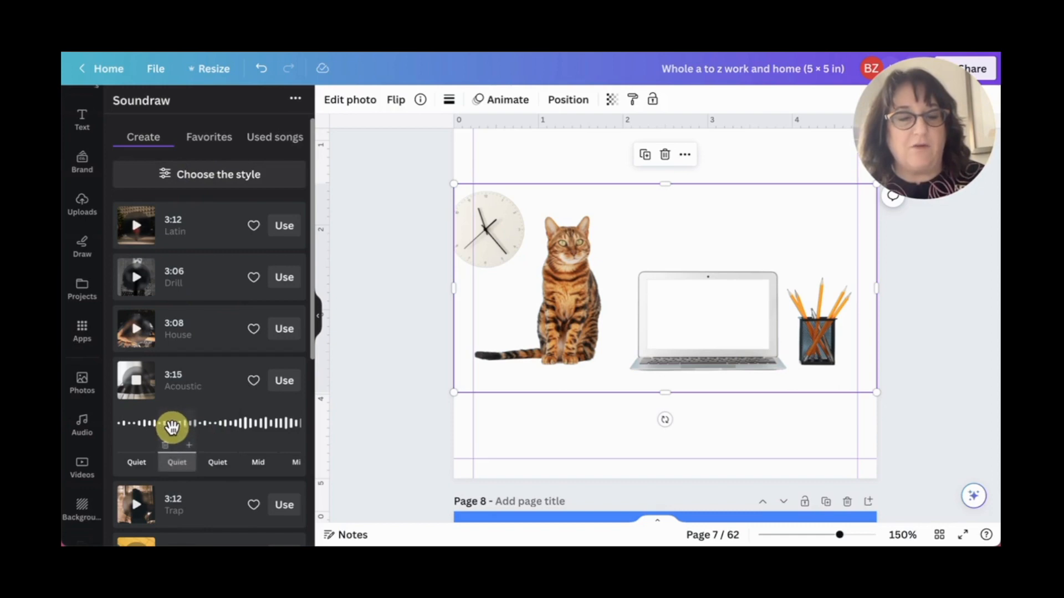
pyautogui.click(135, 384)
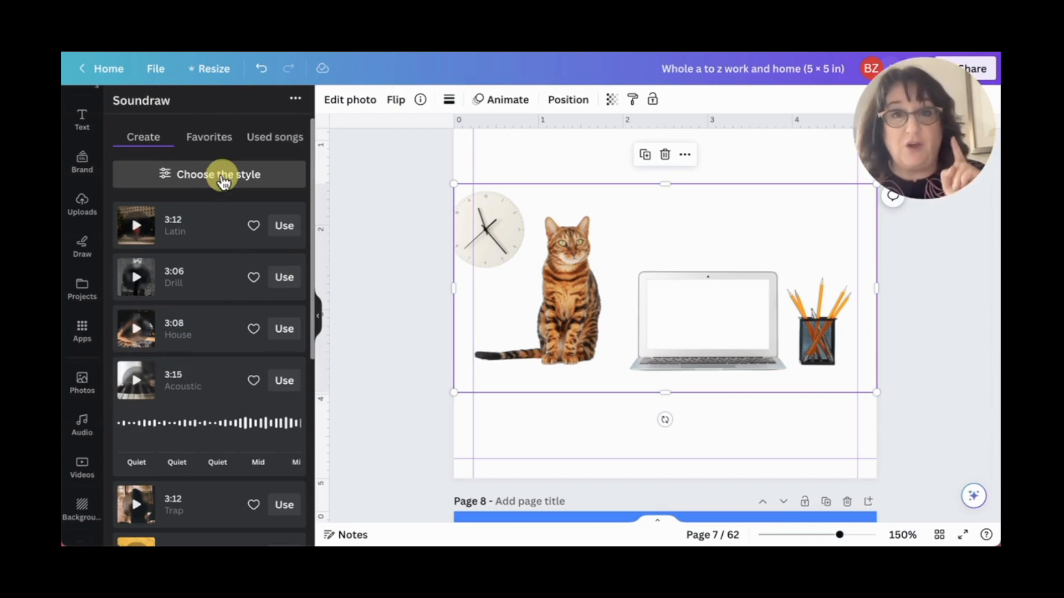
# - Generate Soundraw songs with the Country genre, the Comedy and Cinematic themes, and a 15s length
pyautogui.click(223, 177)
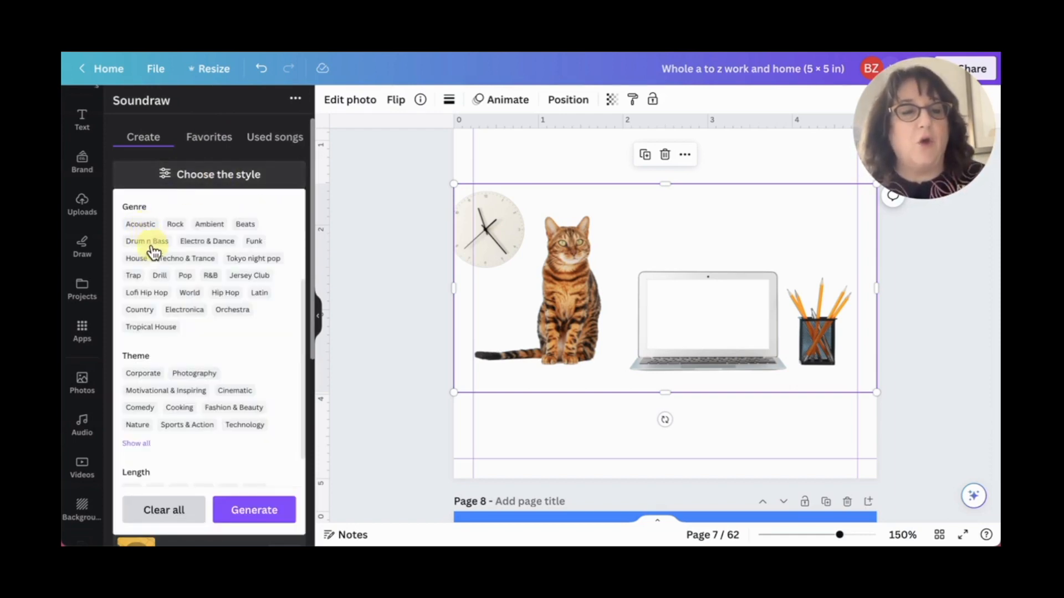
pyautogui.click(142, 310)
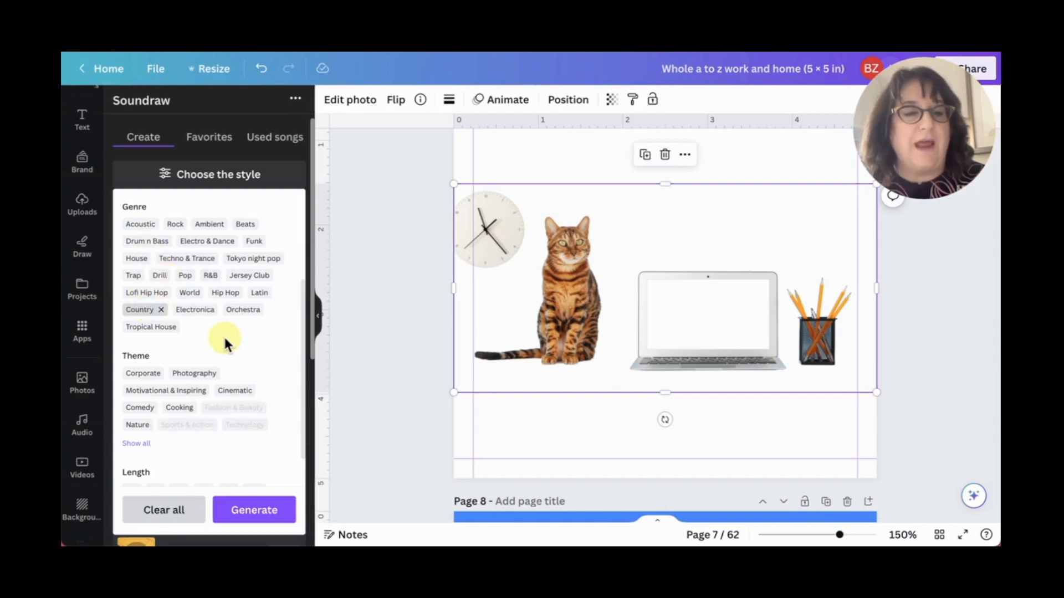
pyautogui.scroll(-1, 224, 334)
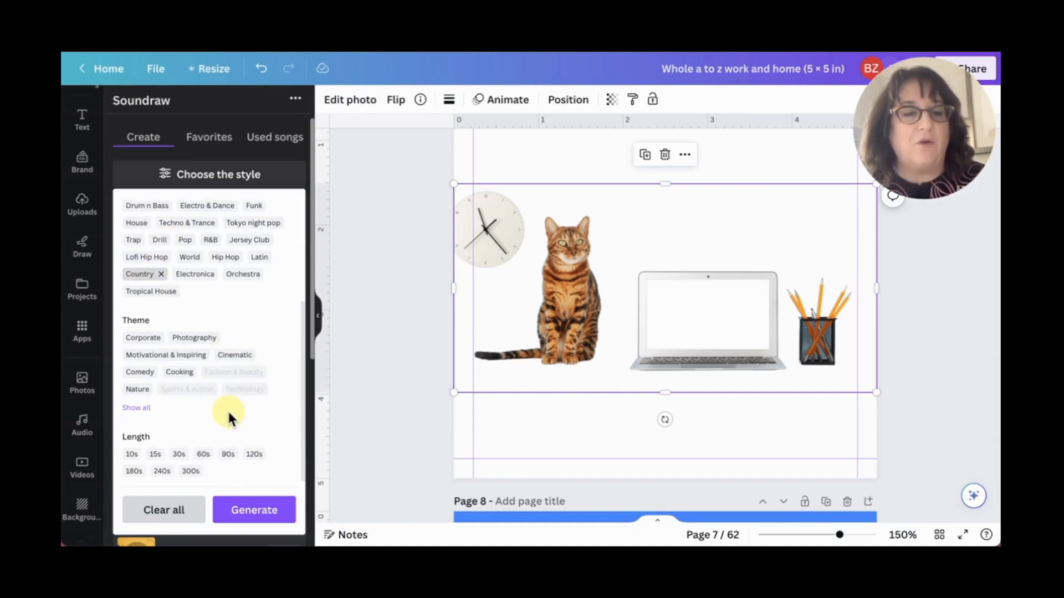
pyautogui.click(140, 376)
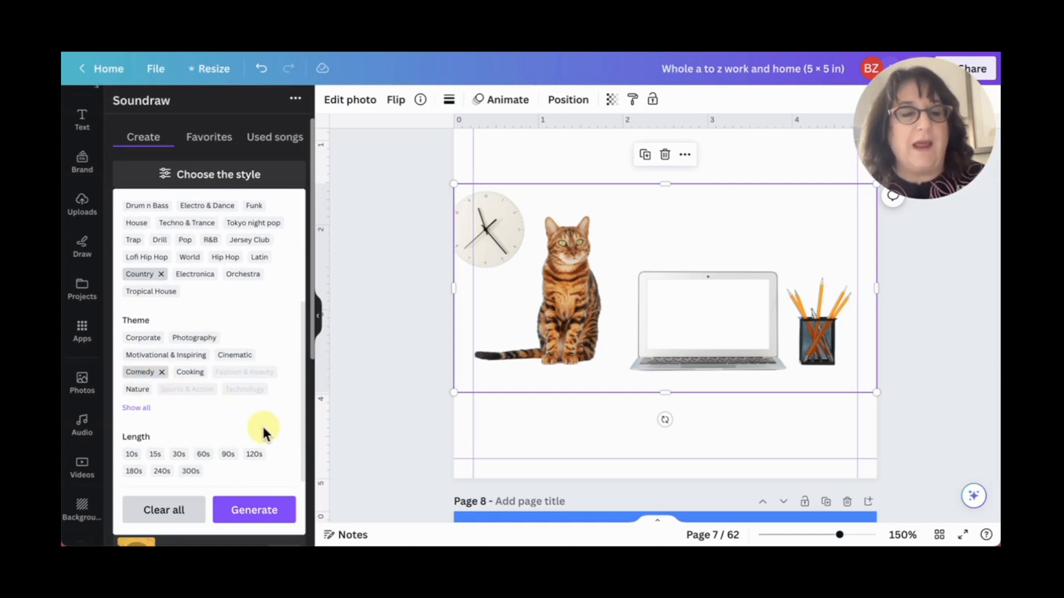
pyautogui.click(237, 354)
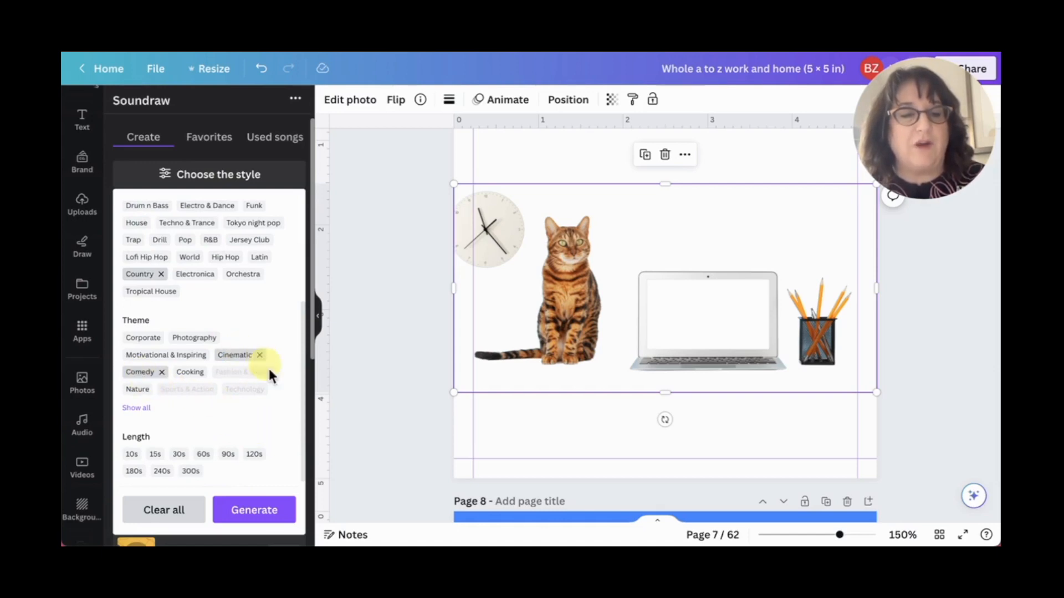
pyautogui.click(155, 455)
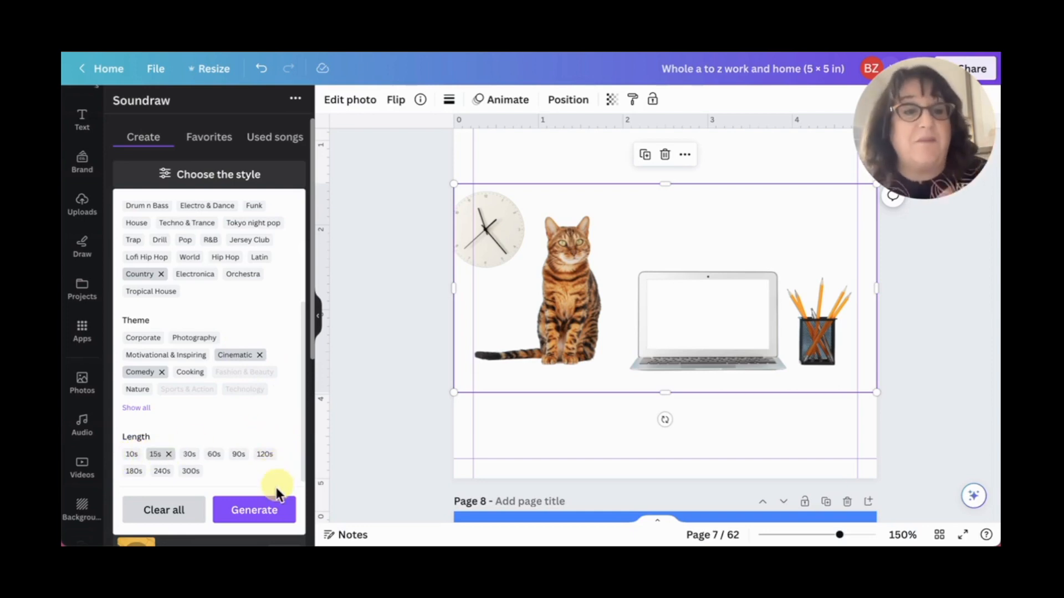
pyautogui.click(261, 510)
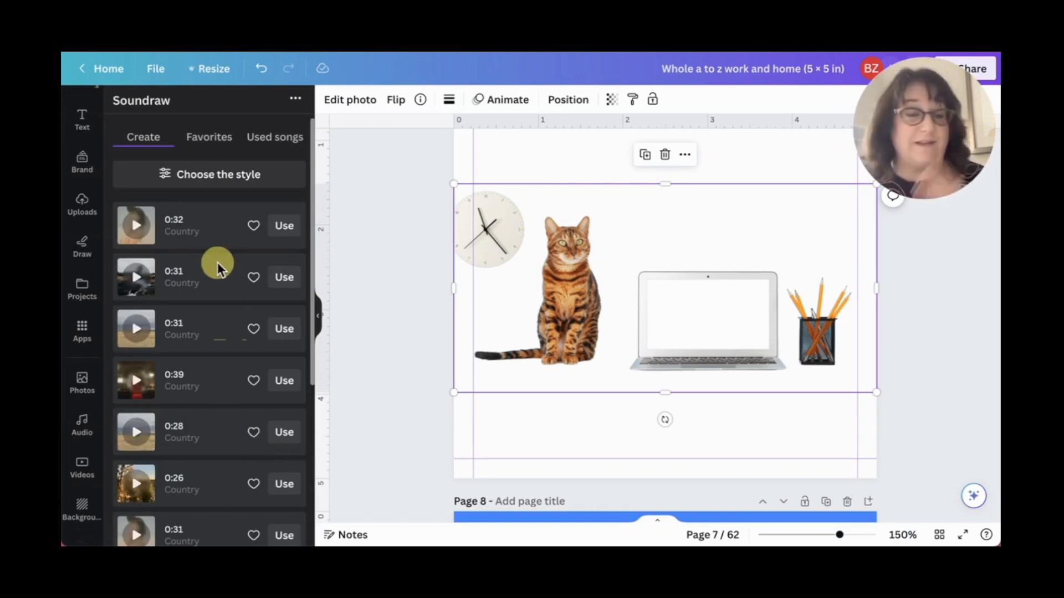
# - Play the first Country song, try Mid intensity on its opening section, and return that section to Quiet
pyautogui.click(140, 231)
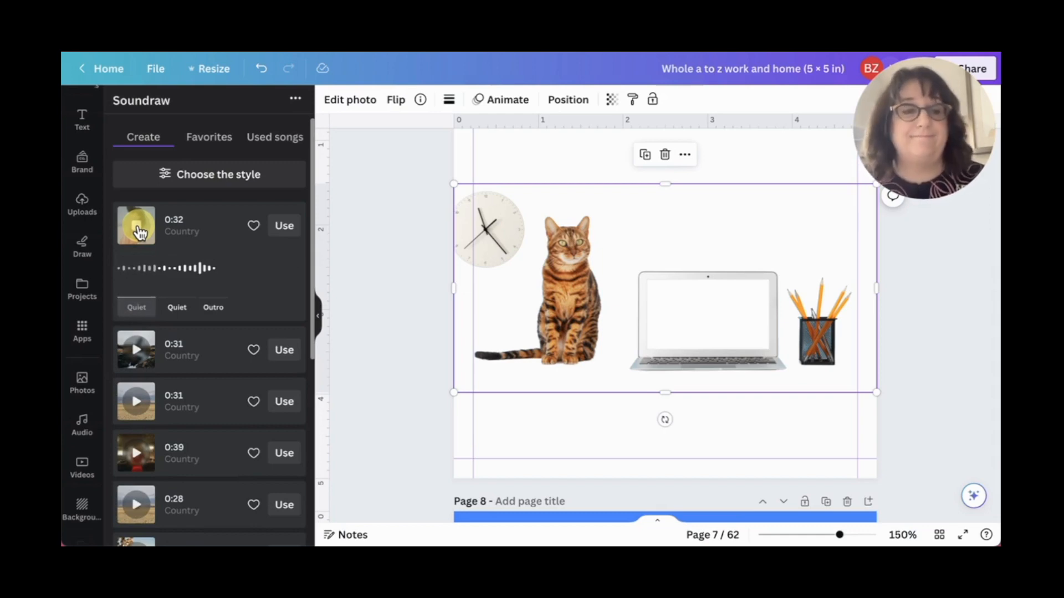
pyautogui.click(140, 310)
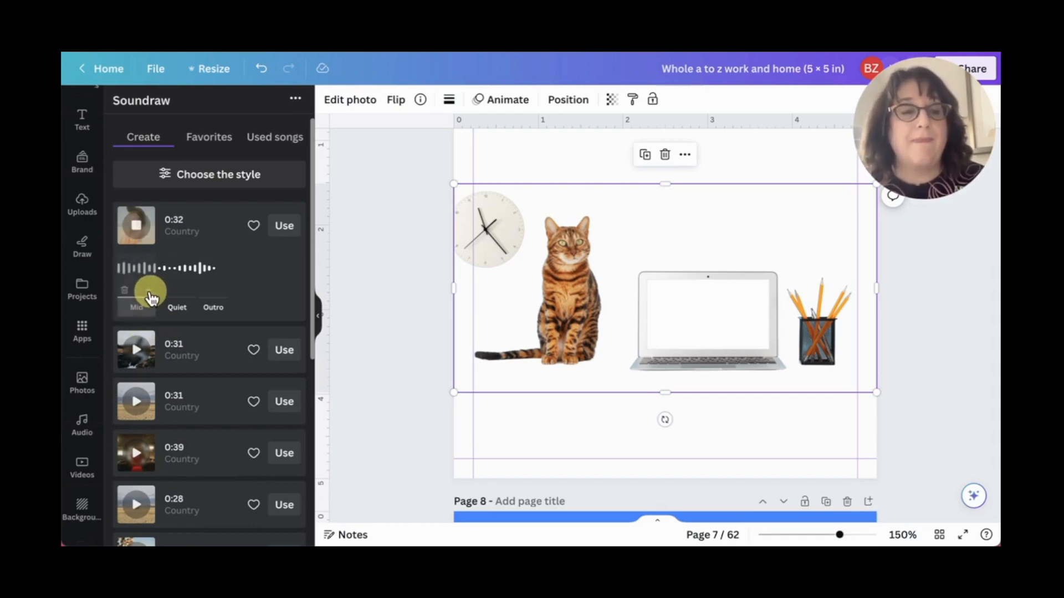
pyautogui.click(186, 325)
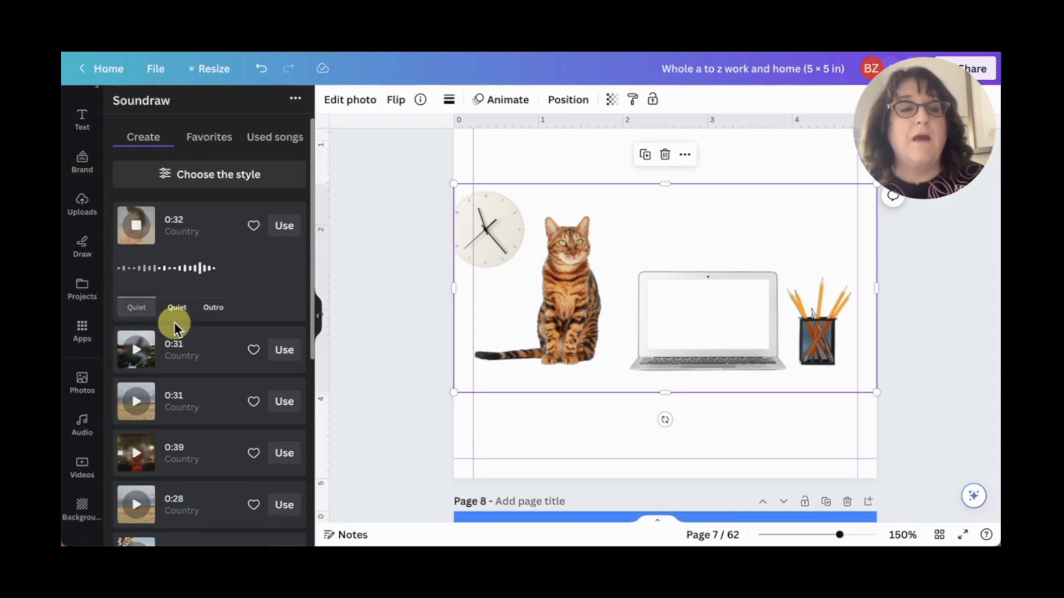
pyautogui.click(175, 308)
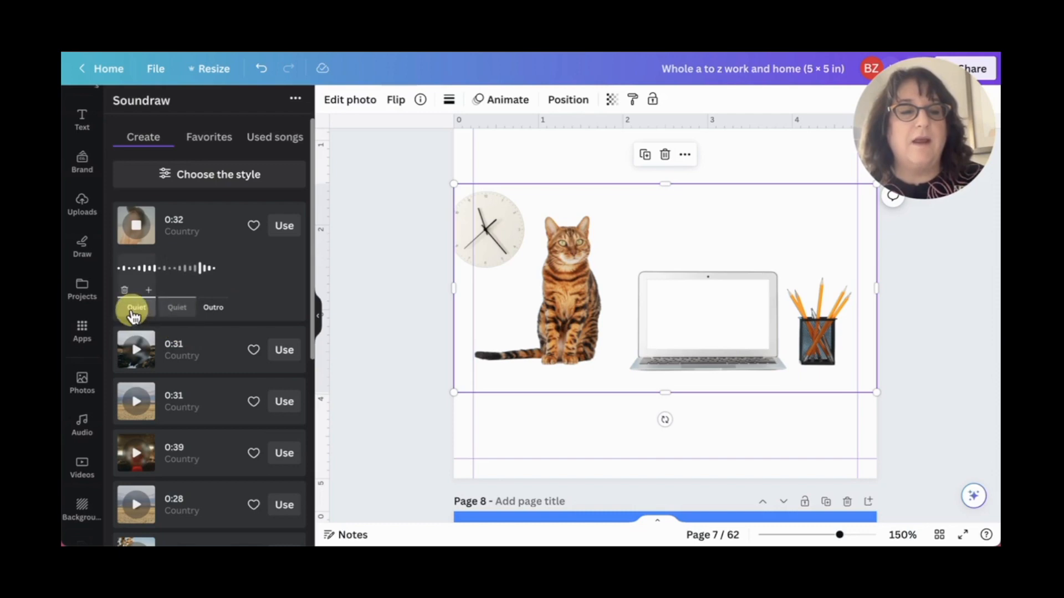
# - Play the second Country song and delete its middle Quiet section to shorten it
pyautogui.click(140, 359)
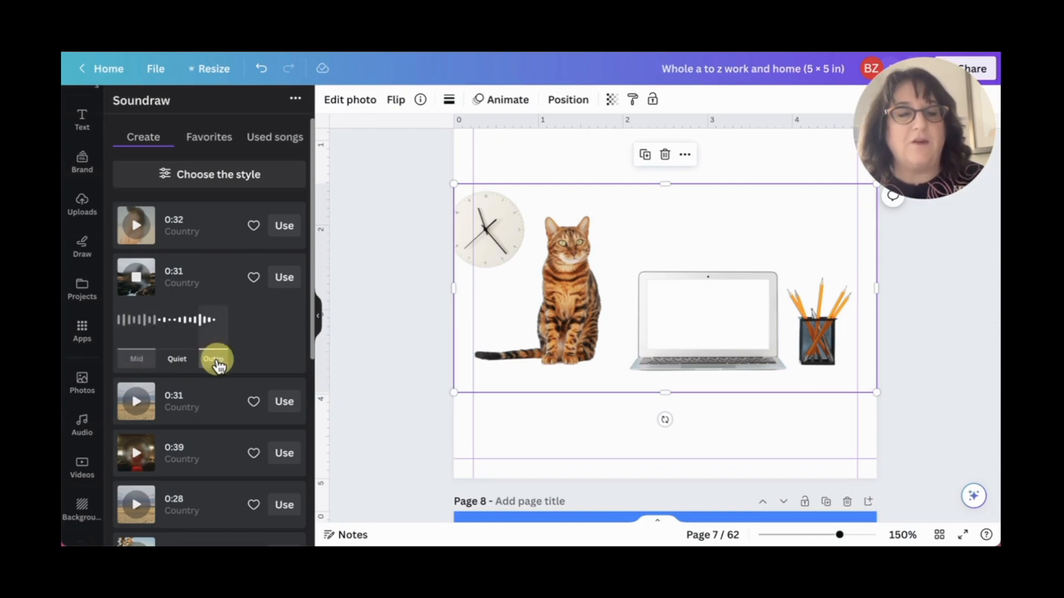
pyautogui.click(164, 340)
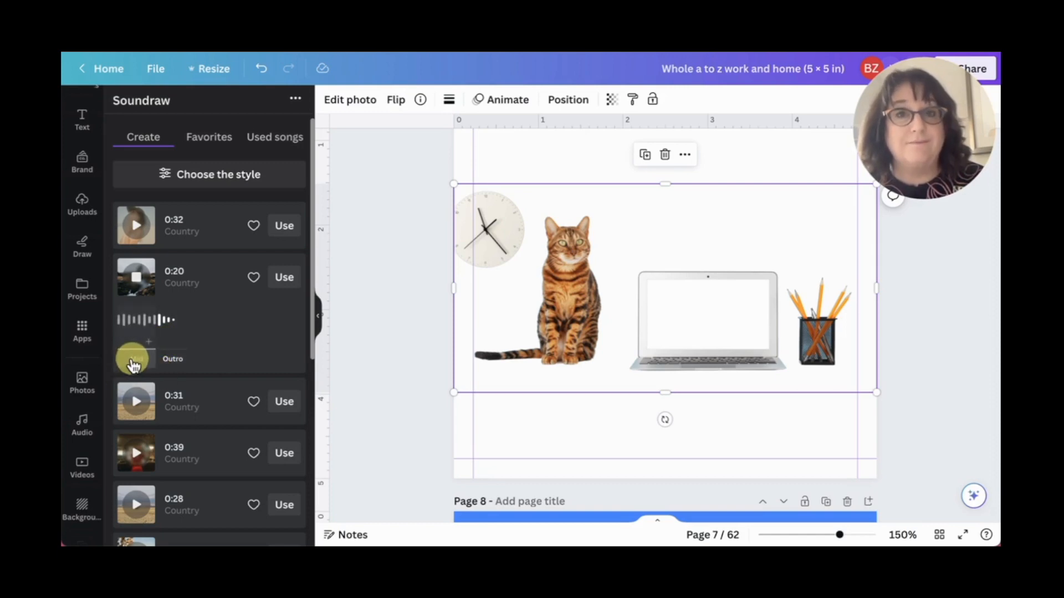